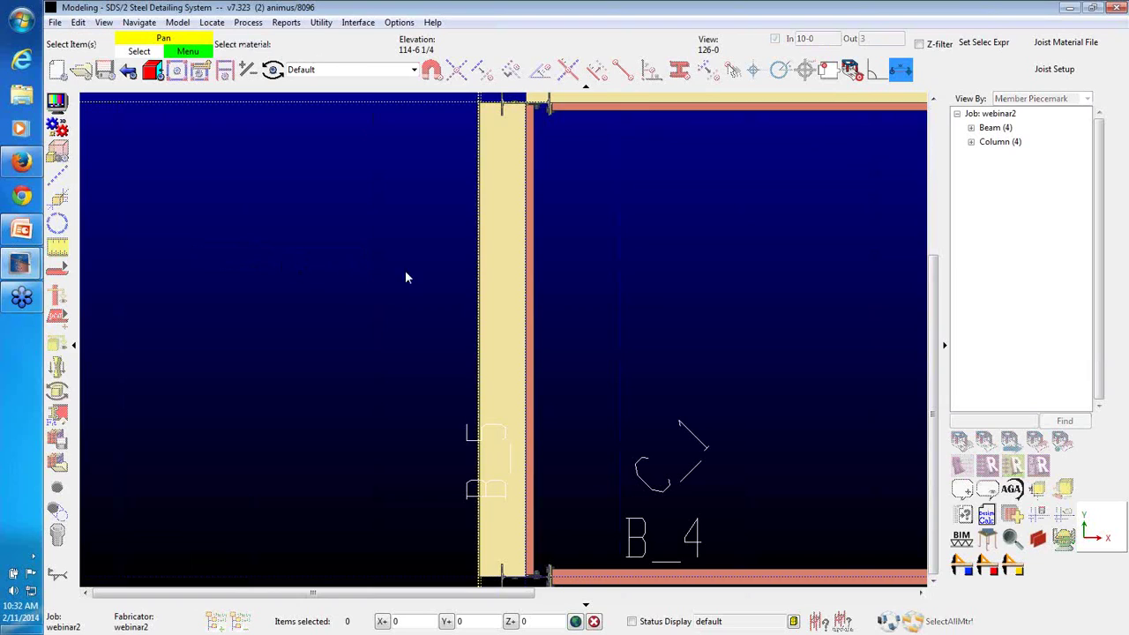
Rotate the angle on the lower B_5 beam by 45 degrees about its beam-side edge, between the two construction-line intersections
click(495, 291)
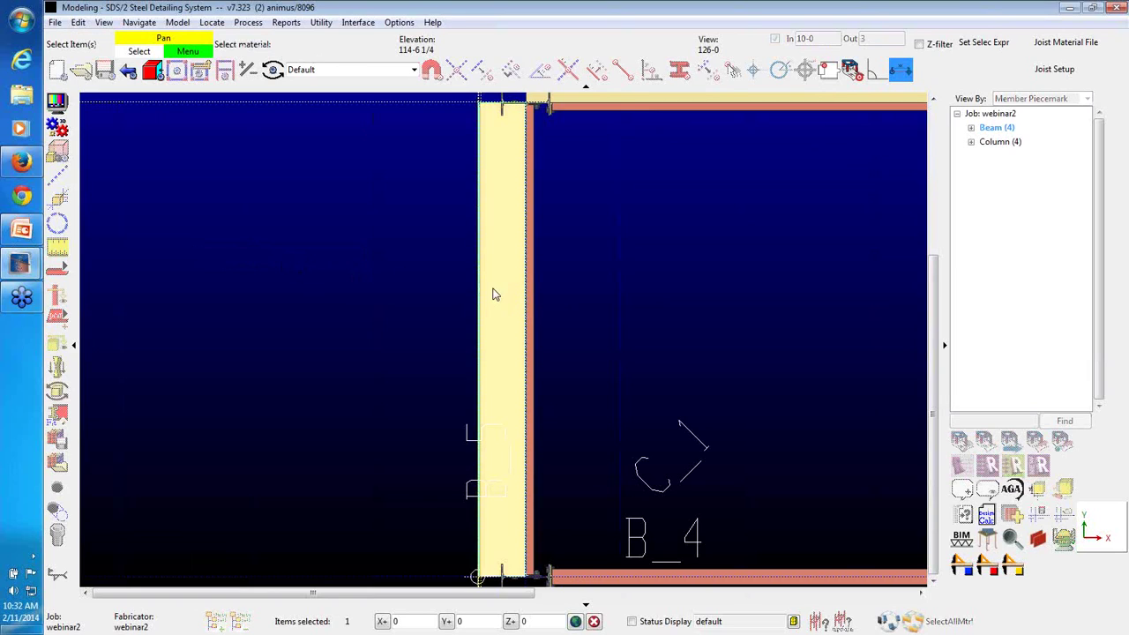
right_click(413, 275)
click(424, 284)
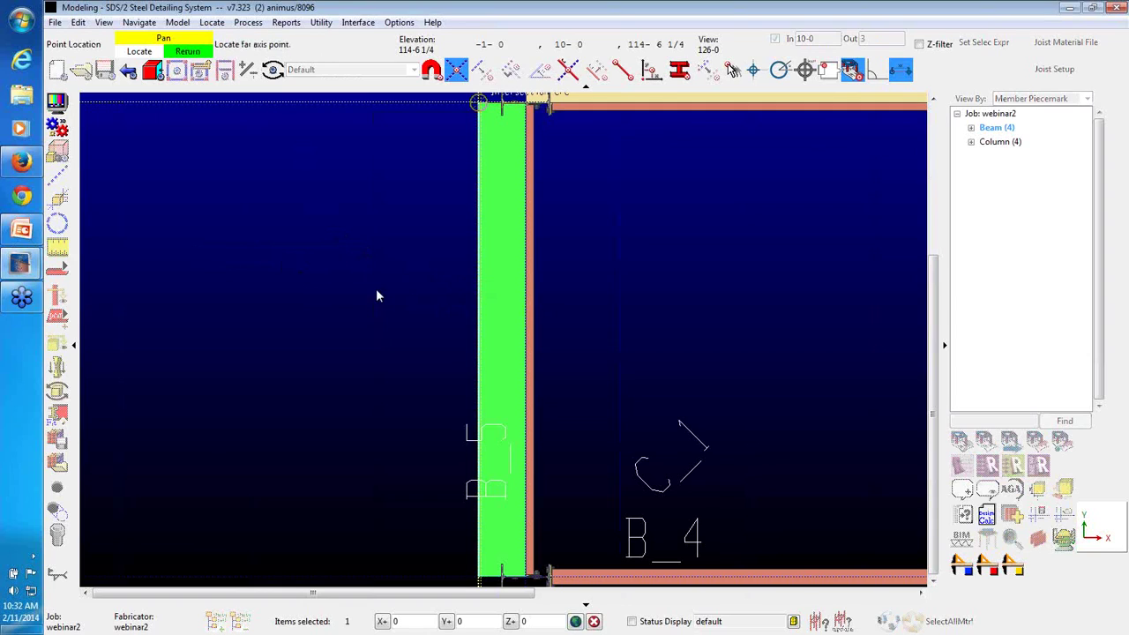
click(525, 575)
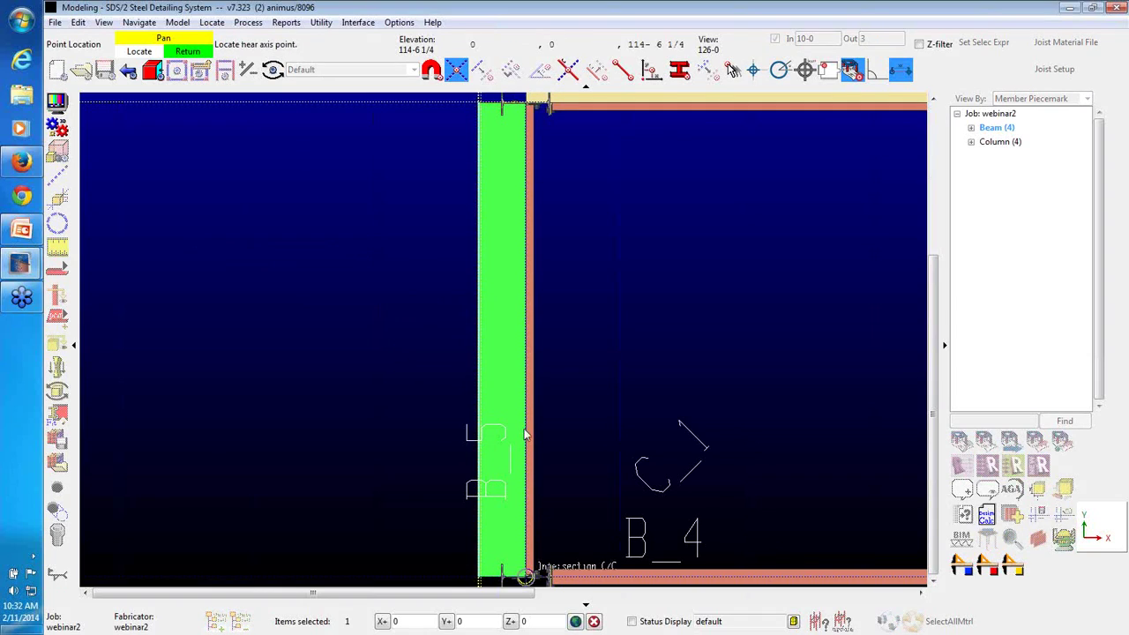
click(528, 106)
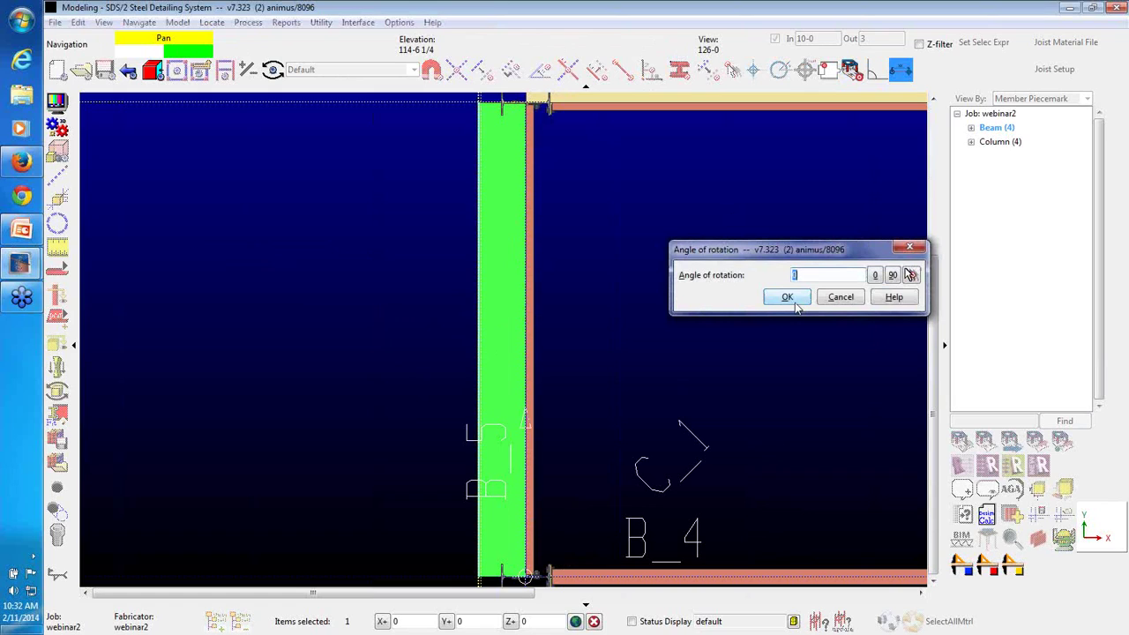
text(45)
click(788, 298)
Turn off depth checking and inspect the rotated angle on the lower beam B_7 together with the surrounding frame
shift+middle_drag(544, 424, 479, 353)
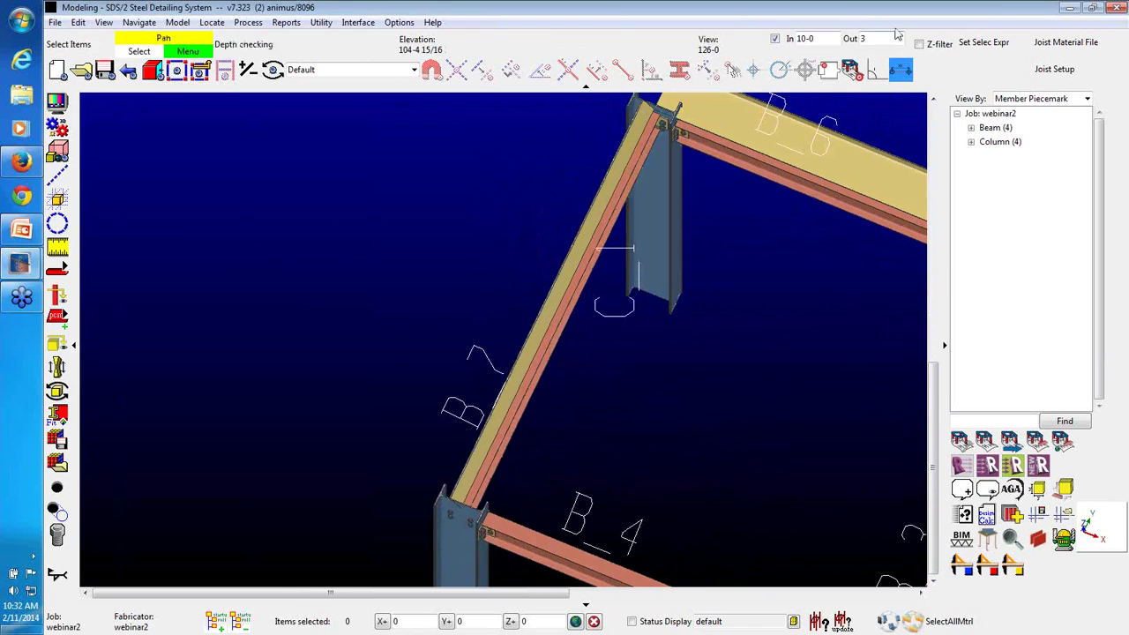
click(775, 39)
shift+middle_drag(512, 241, 531, 168)
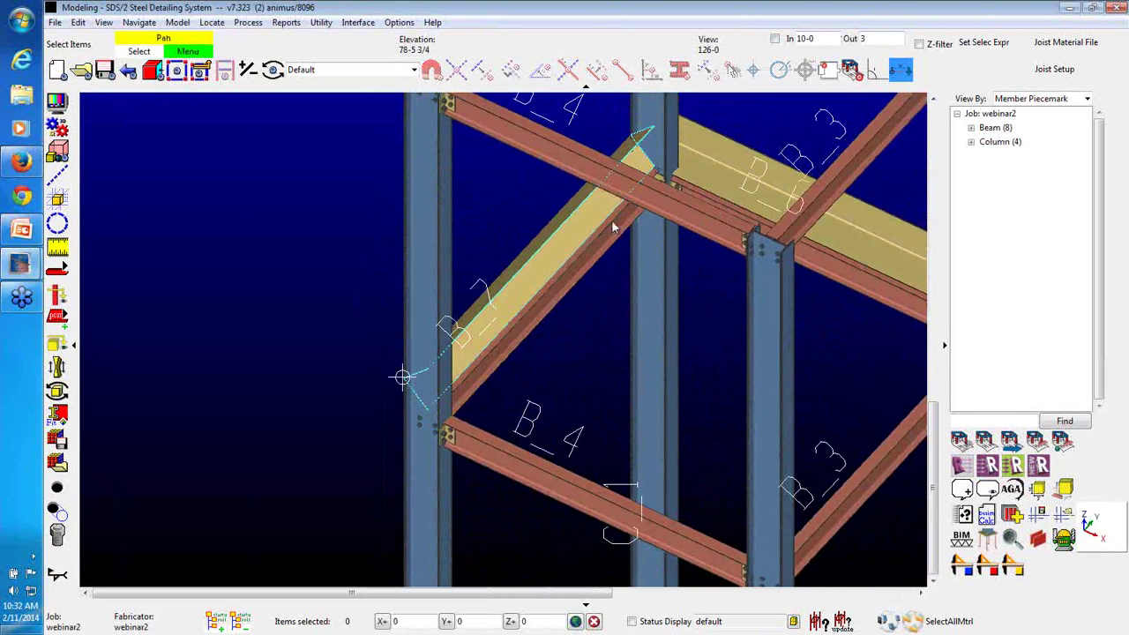
middle_drag(492, 220, 449, 373)
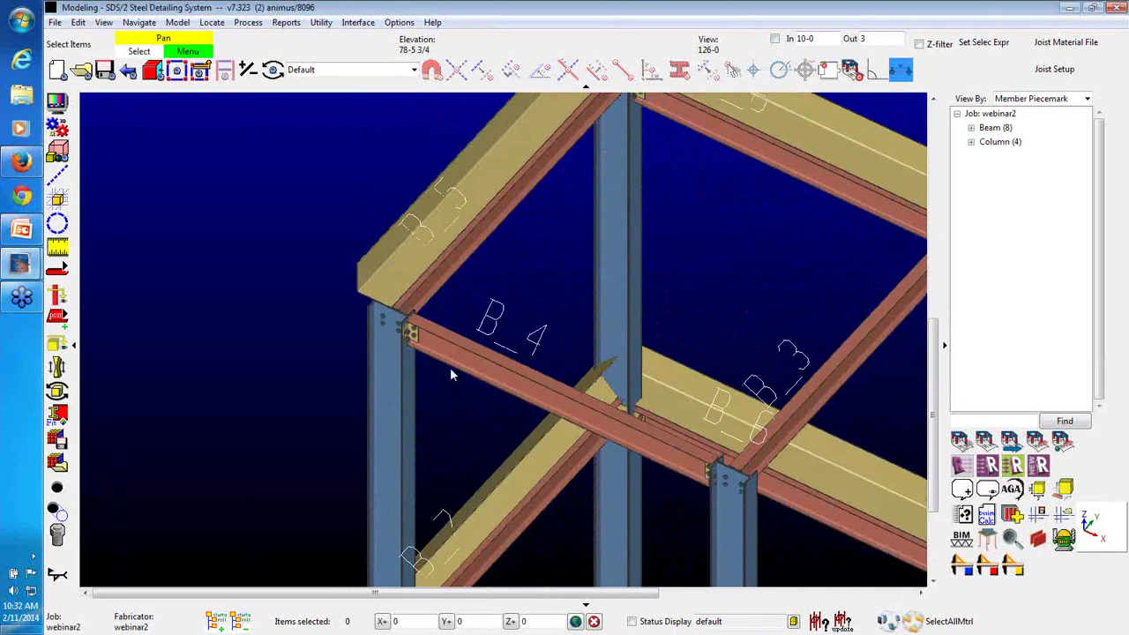
ctrl+middle_click(484, 186)
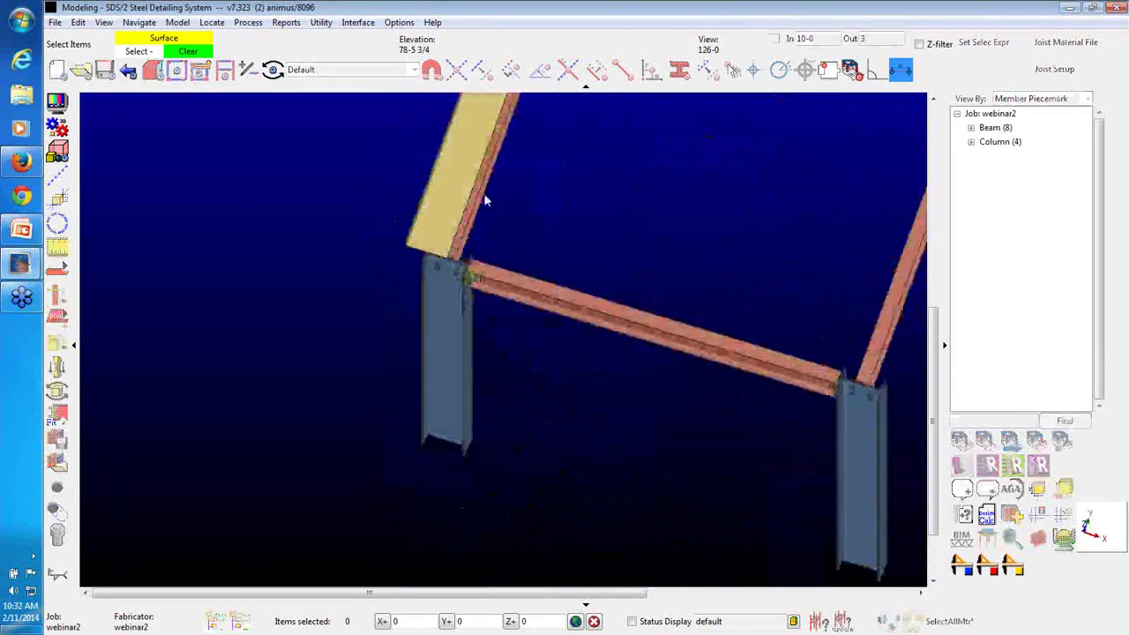
Rotate the upper angle on beam B_5 by -30 degrees about an axis perpendicular to the plan view through a free point on the angle
click(181, 24)
mouse_move(158, 140)
click(266, 254)
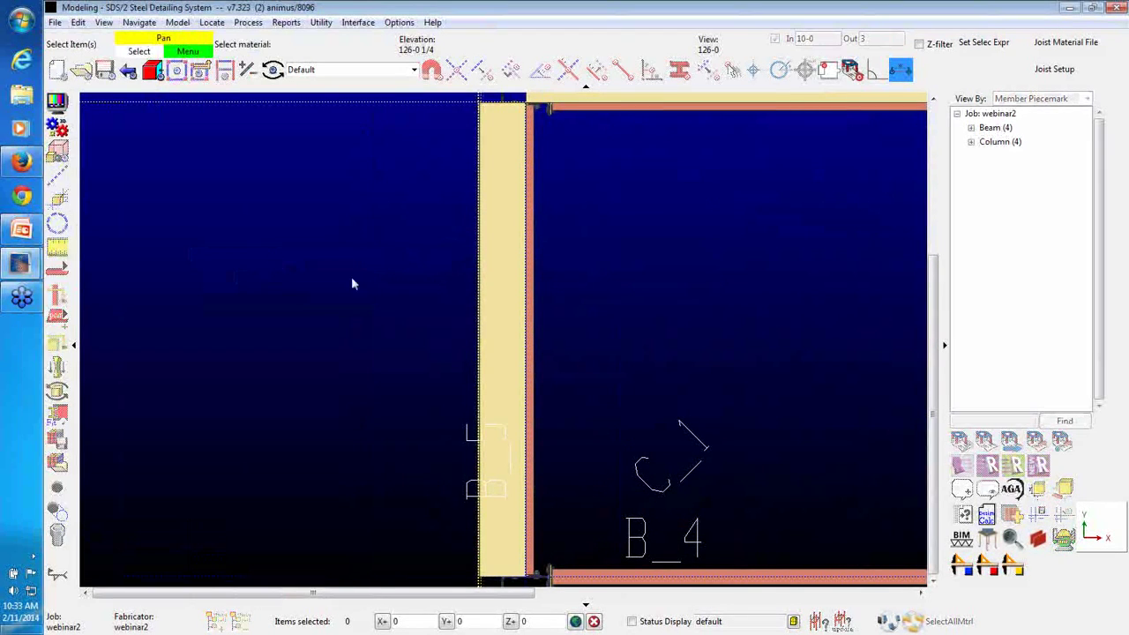
click(512, 305)
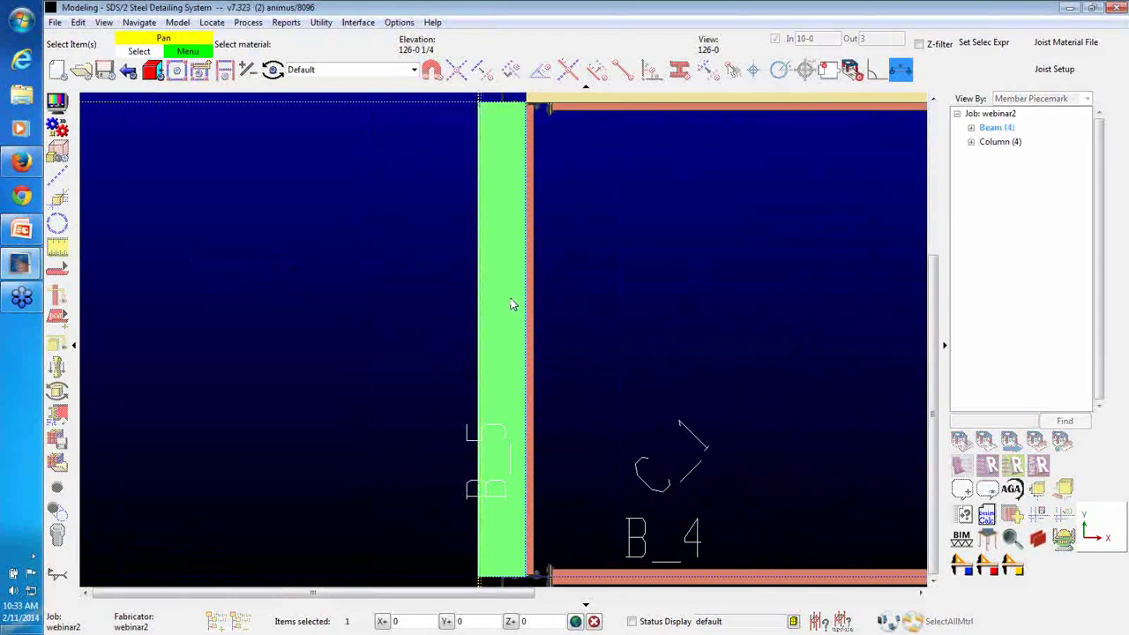
right_click(517, 238)
click(546, 254)
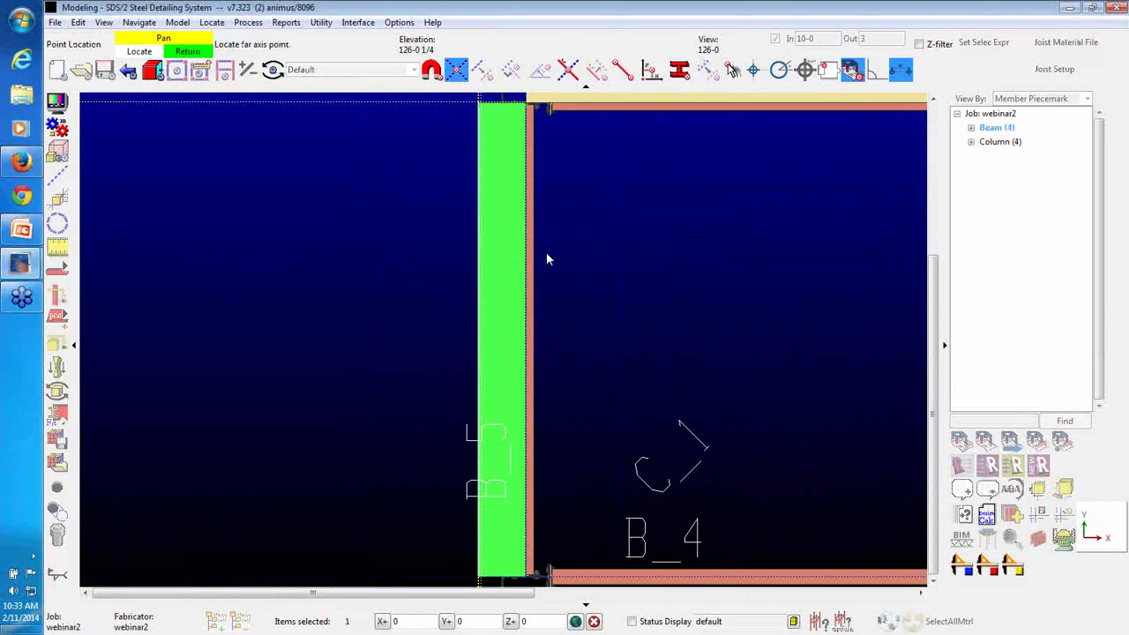
click(432, 71)
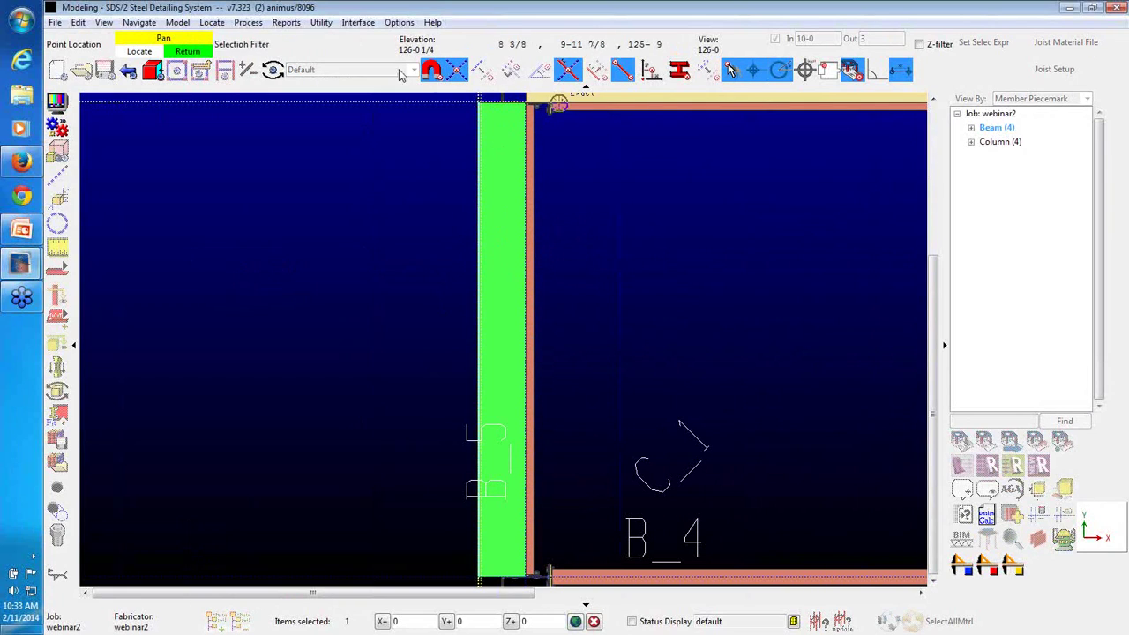
click(730, 70)
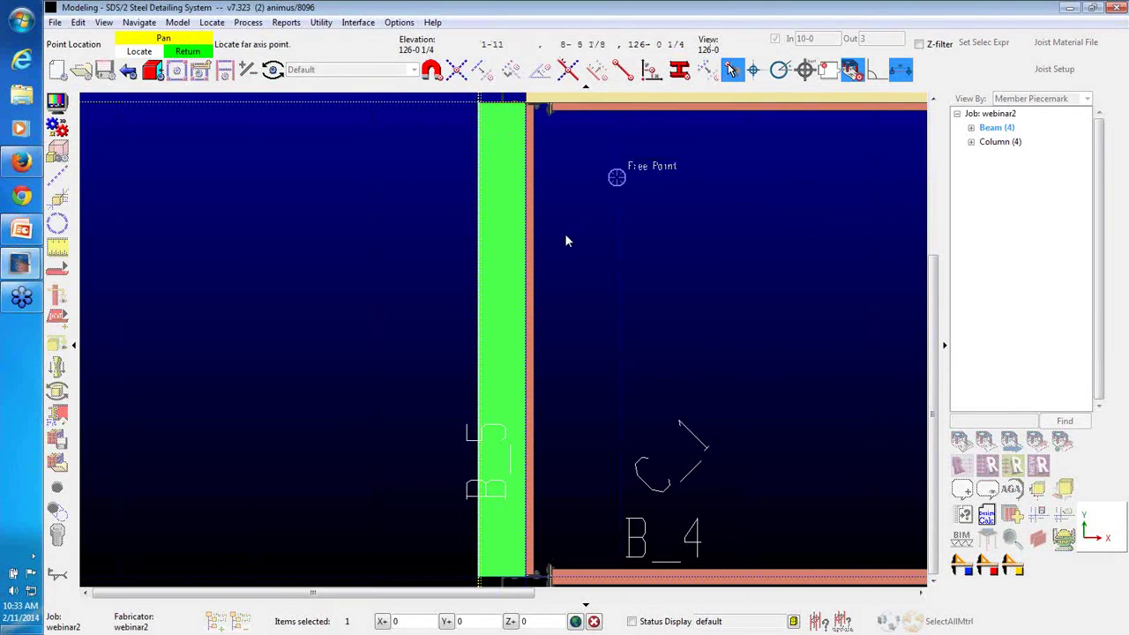
click(502, 228)
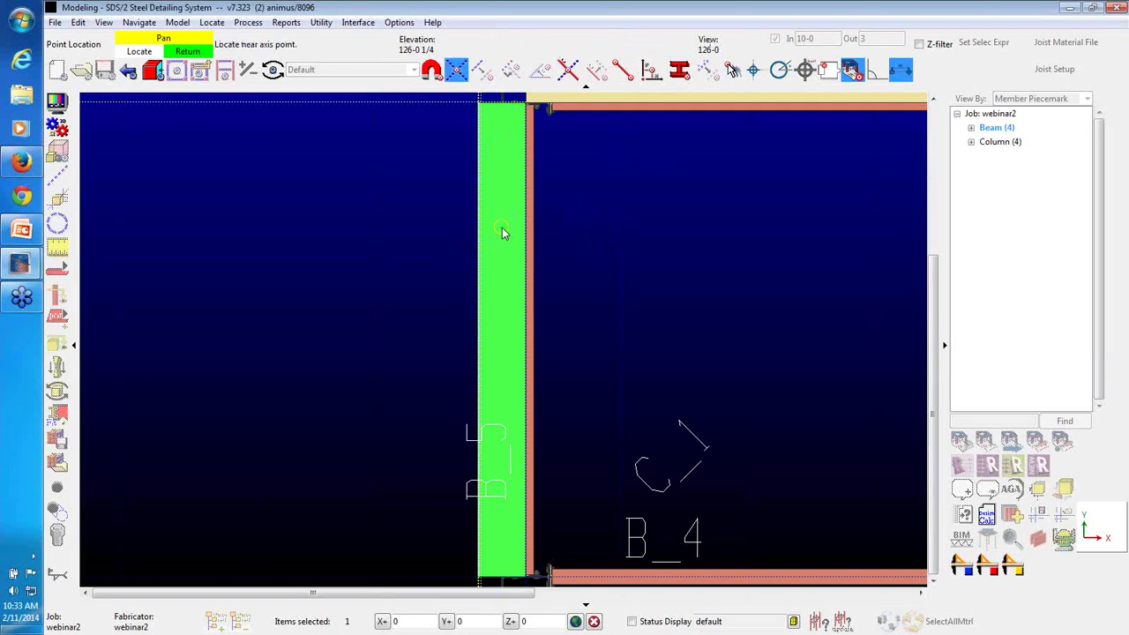
click(502, 231)
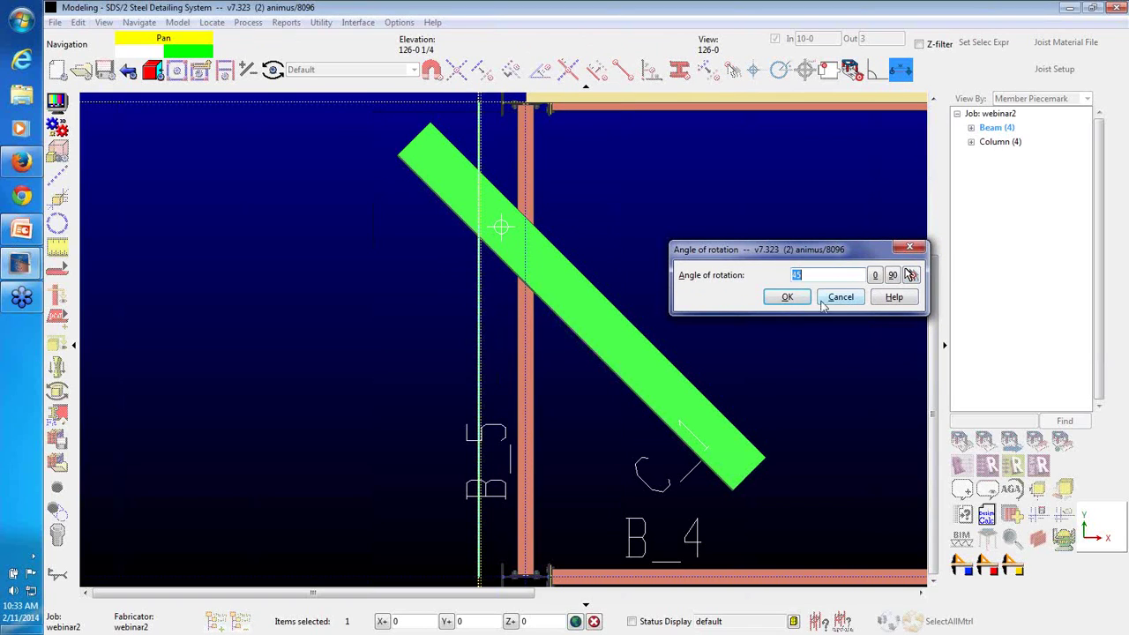
text(-30)
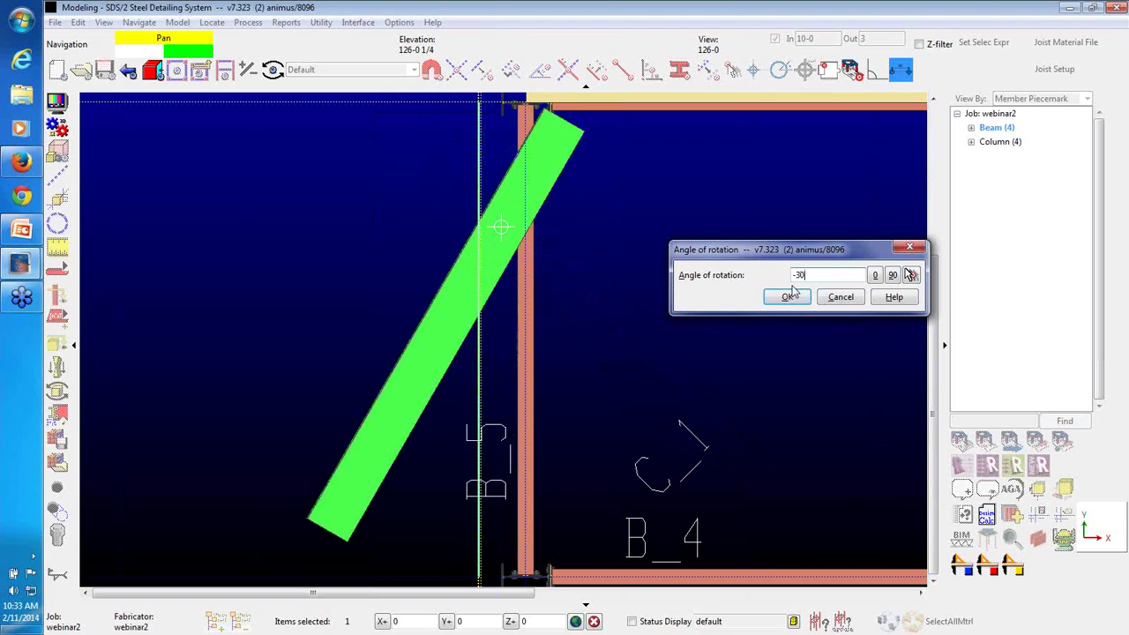
click(802, 297)
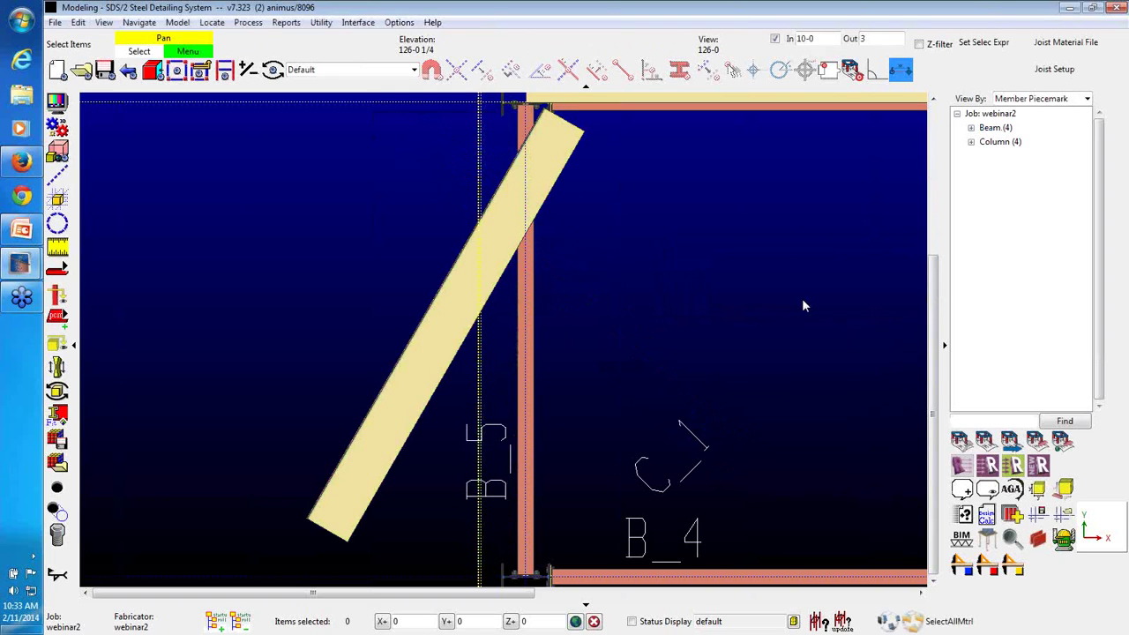
Add construction lines along the edges of both B_6 angles, at 126-0 and 114-6, in their elevation view
middle_drag(648, 302, 443, 395)
shift+middle_drag(516, 289, 493, 445)
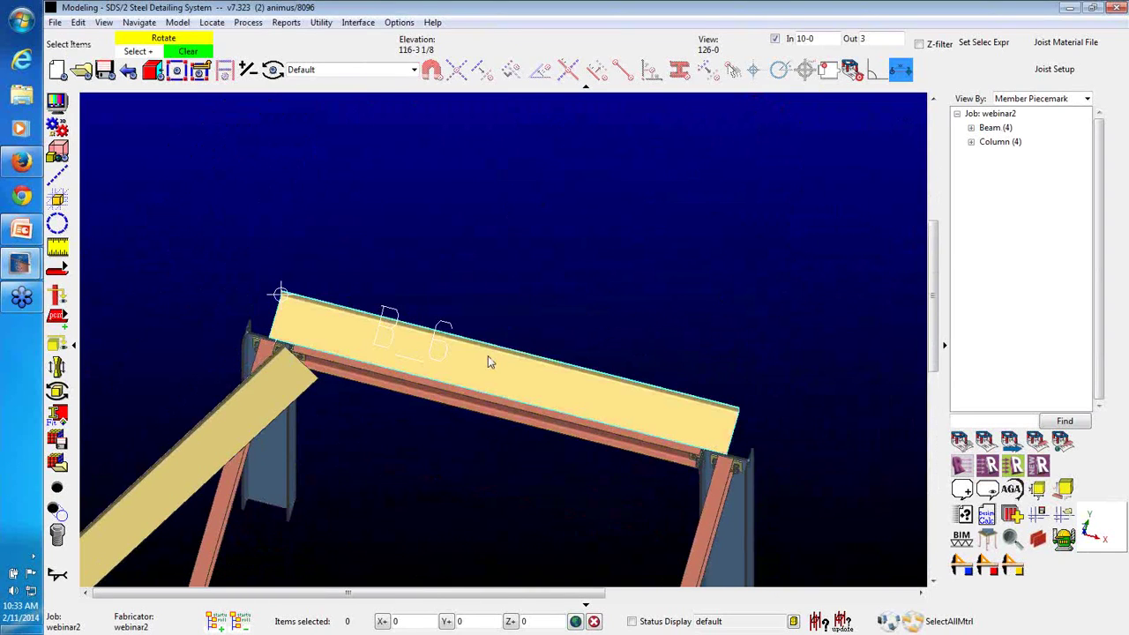
mouse_move(488, 360)
shift+middle_down()
mouse_move(468, 282)
mouse_move(486, 356)
shift+middle_up()
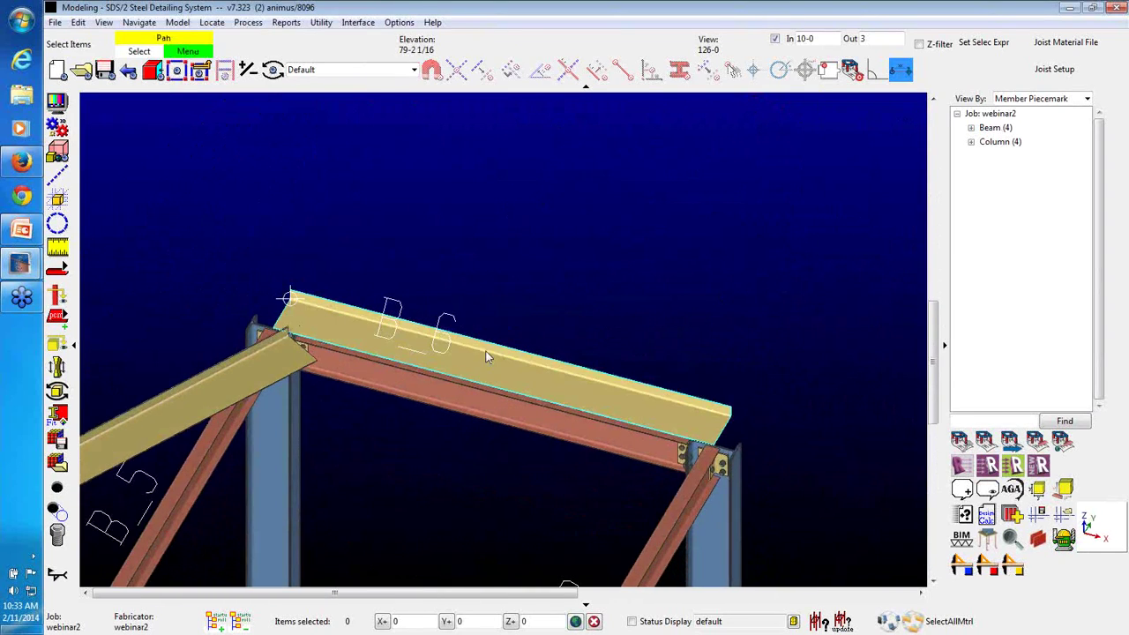
middle_click(487, 352)
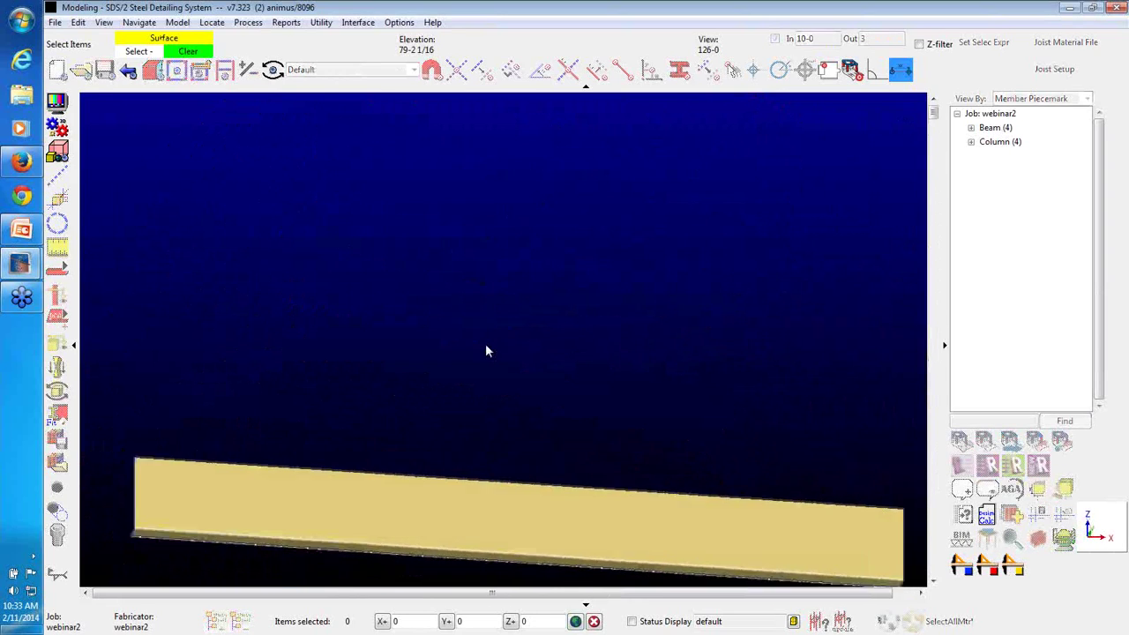
scroll(486, 345, down, 3)
middle_drag(530, 492, 543, 280)
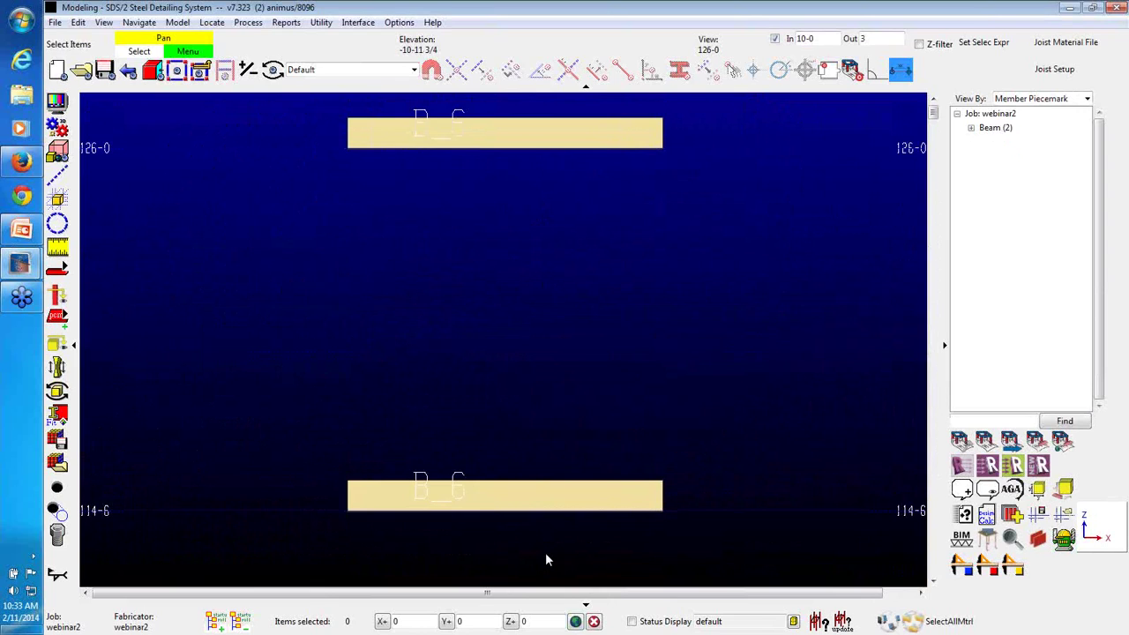
click(63, 200)
click(605, 126)
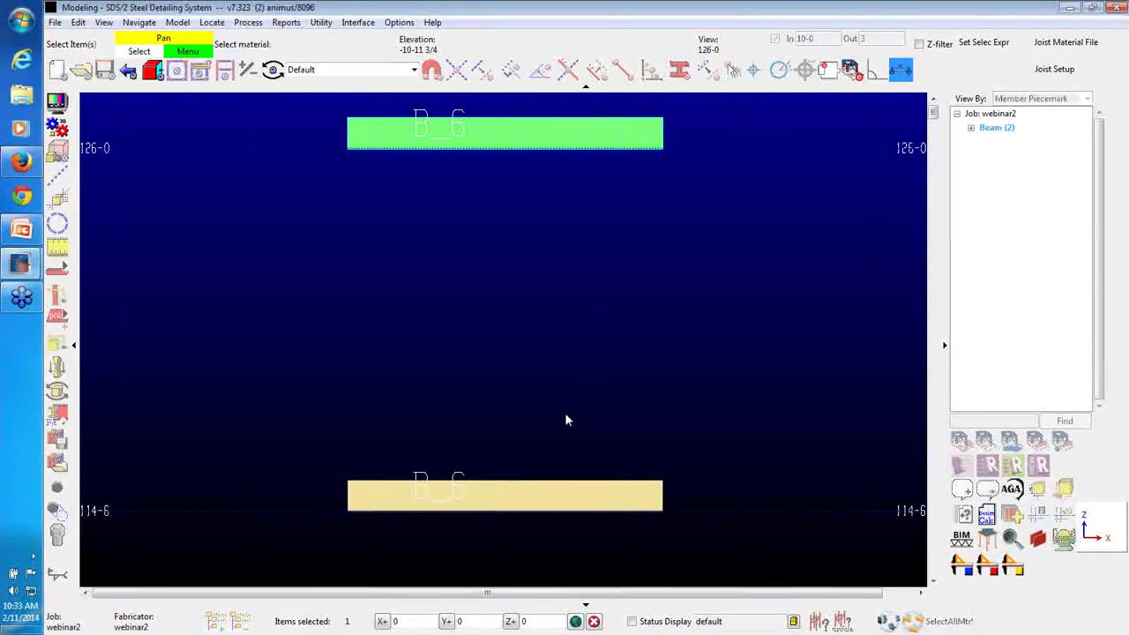
click(554, 498)
right_click(556, 339)
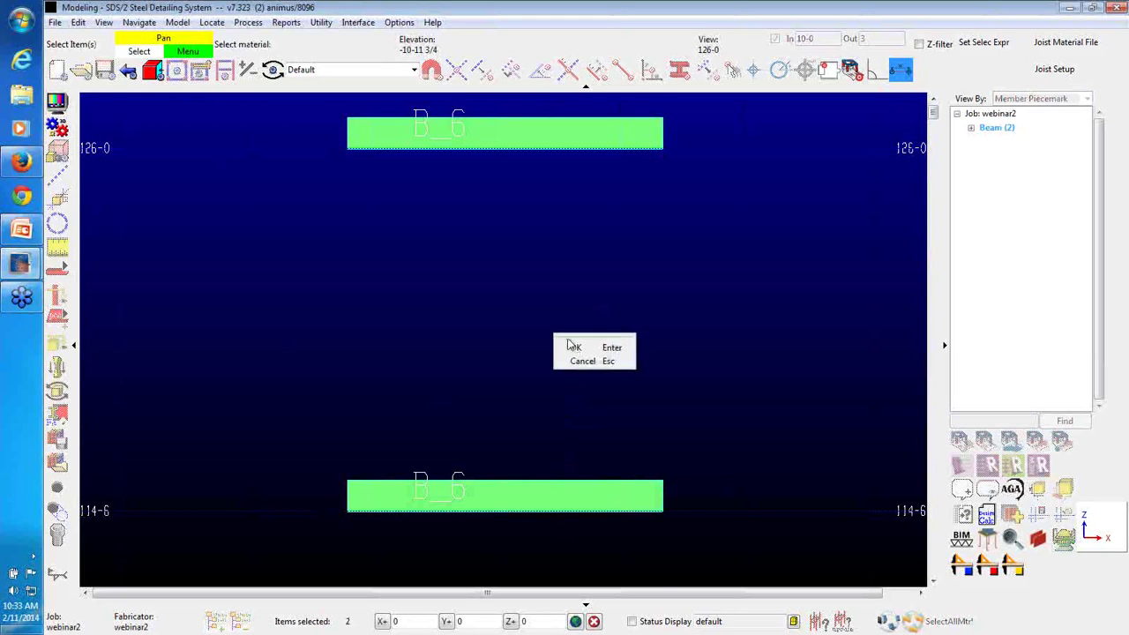
click(575, 348)
Rotate both B_6 angles together by 45 degrees about the vertical axis through the construction-line intersections at their right ends
click(179, 23)
mouse_move(149, 141)
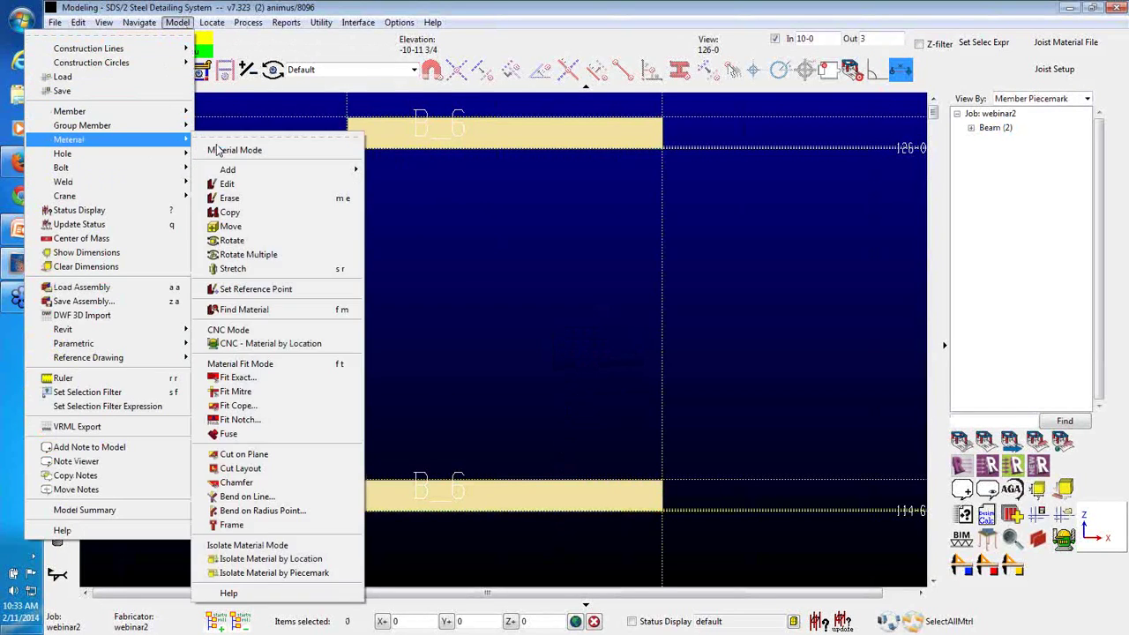
click(291, 255)
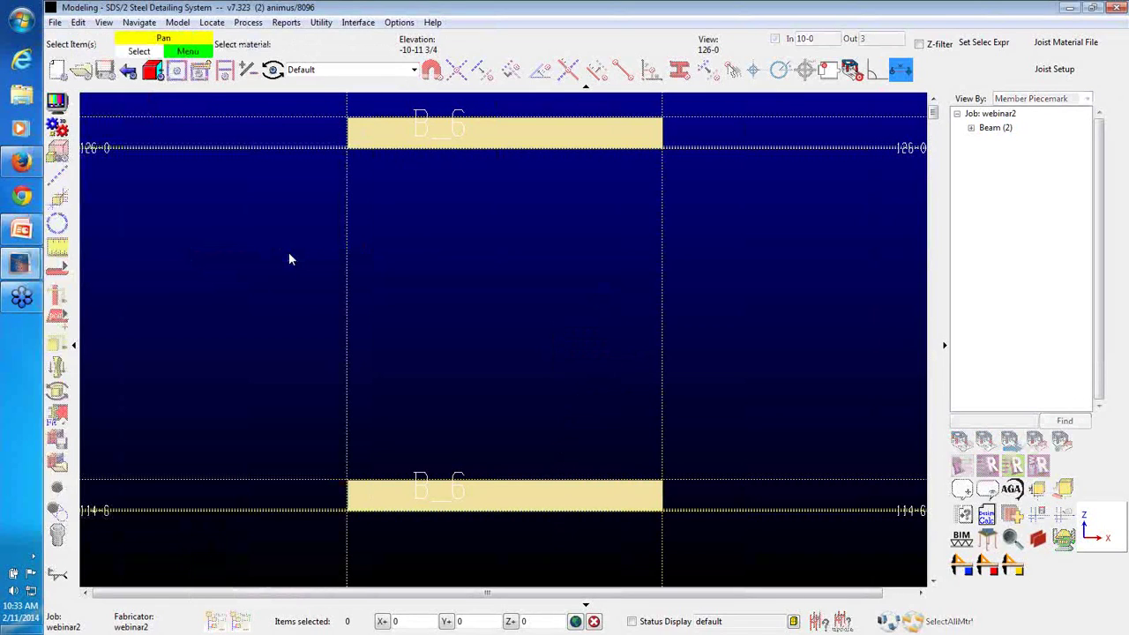
click(653, 136)
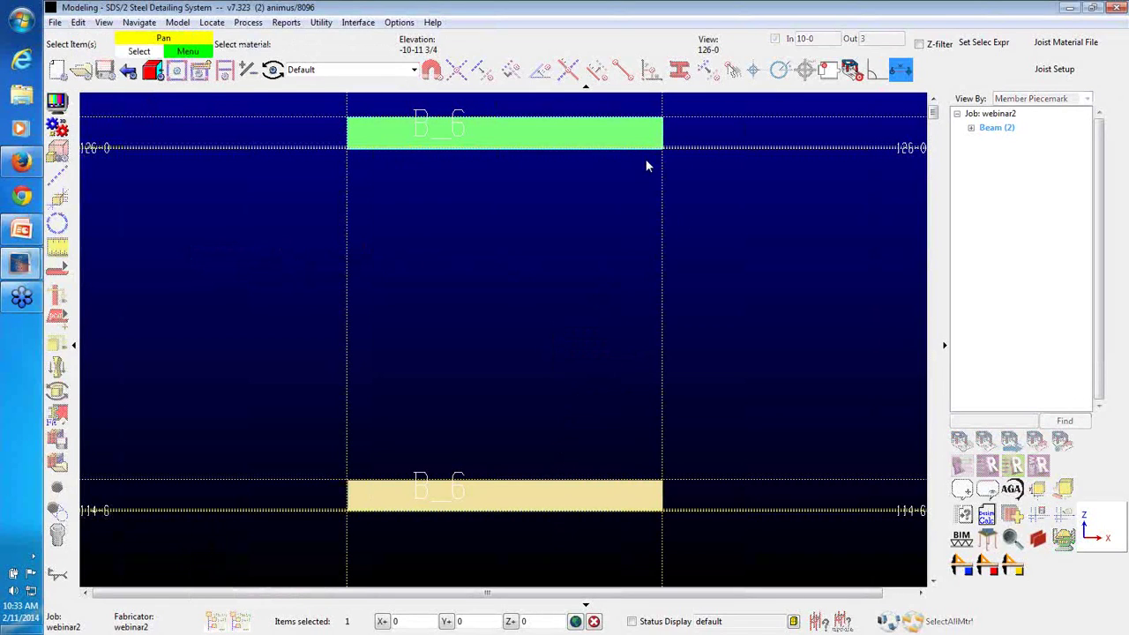
click(629, 505)
right_click(610, 340)
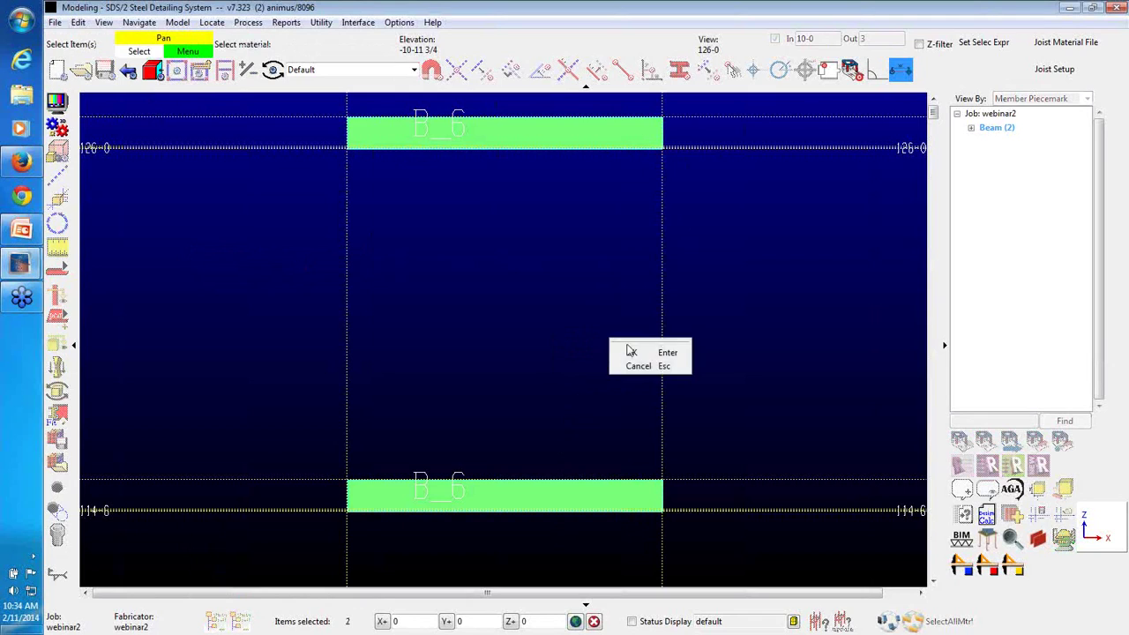
click(632, 352)
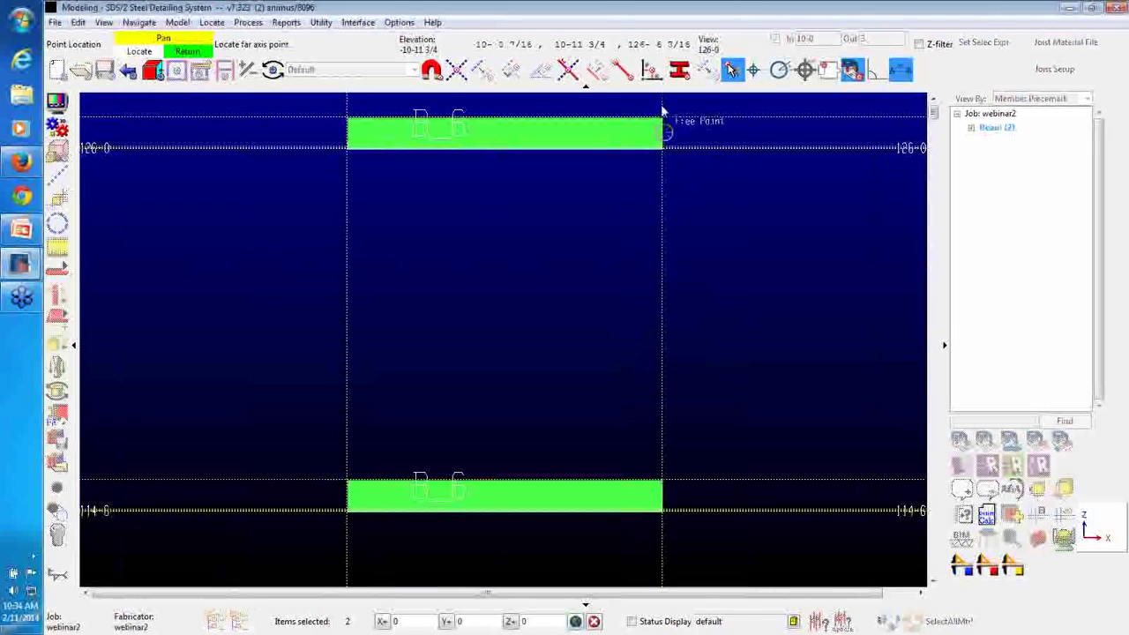
click(456, 70)
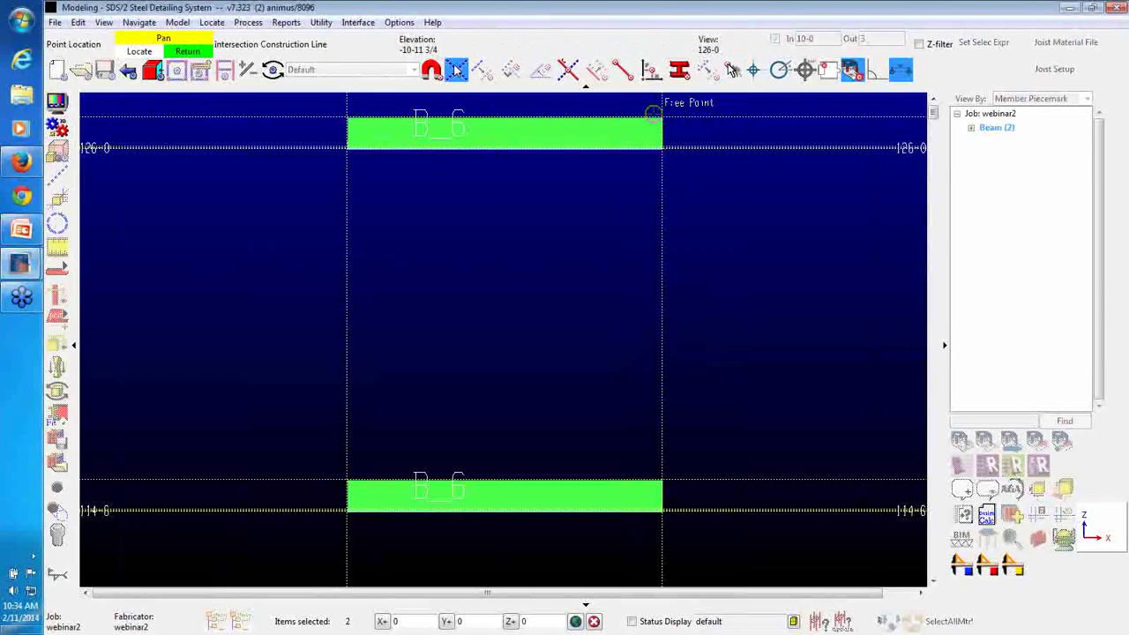
click(663, 118)
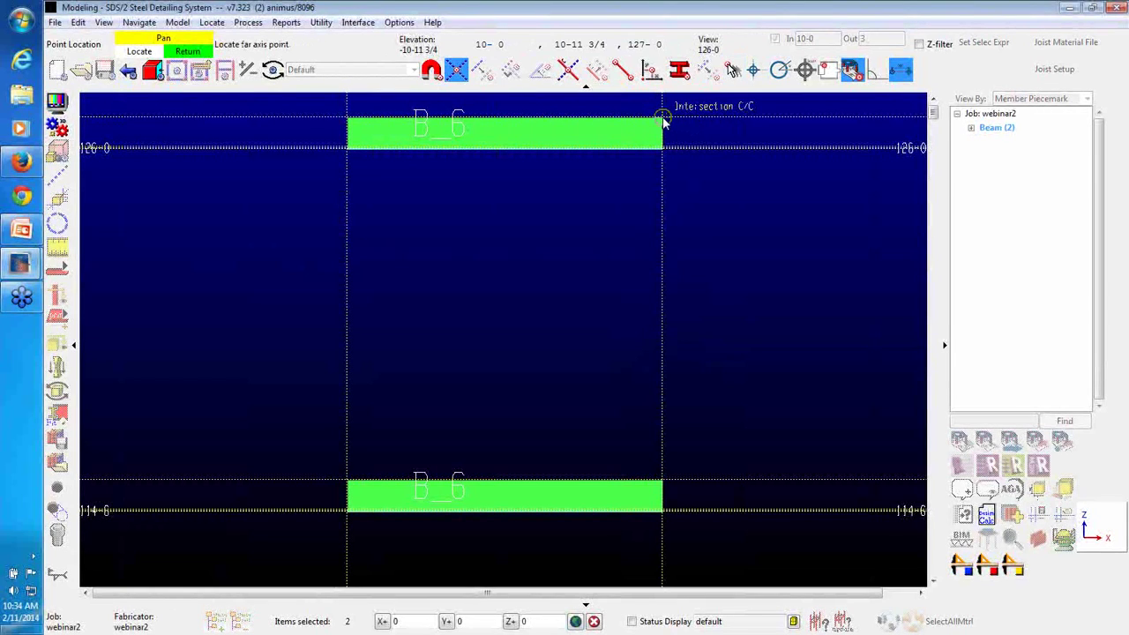
click(665, 515)
click(663, 513)
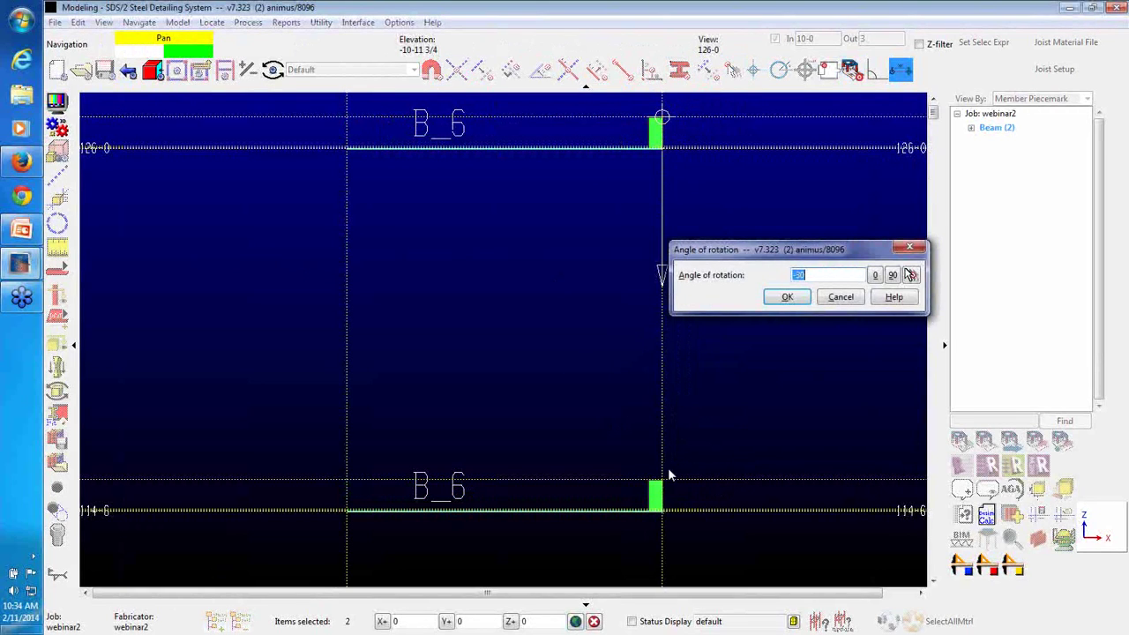
text(45)
click(796, 298)
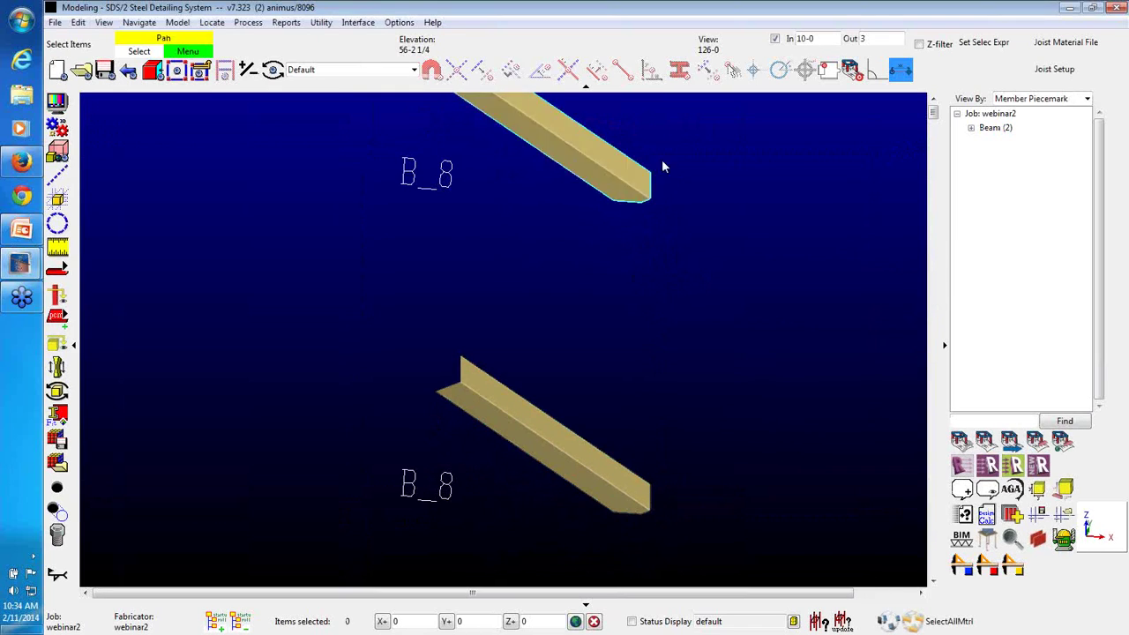
Turn off depth checking and open erection view 99-2
click(775, 38)
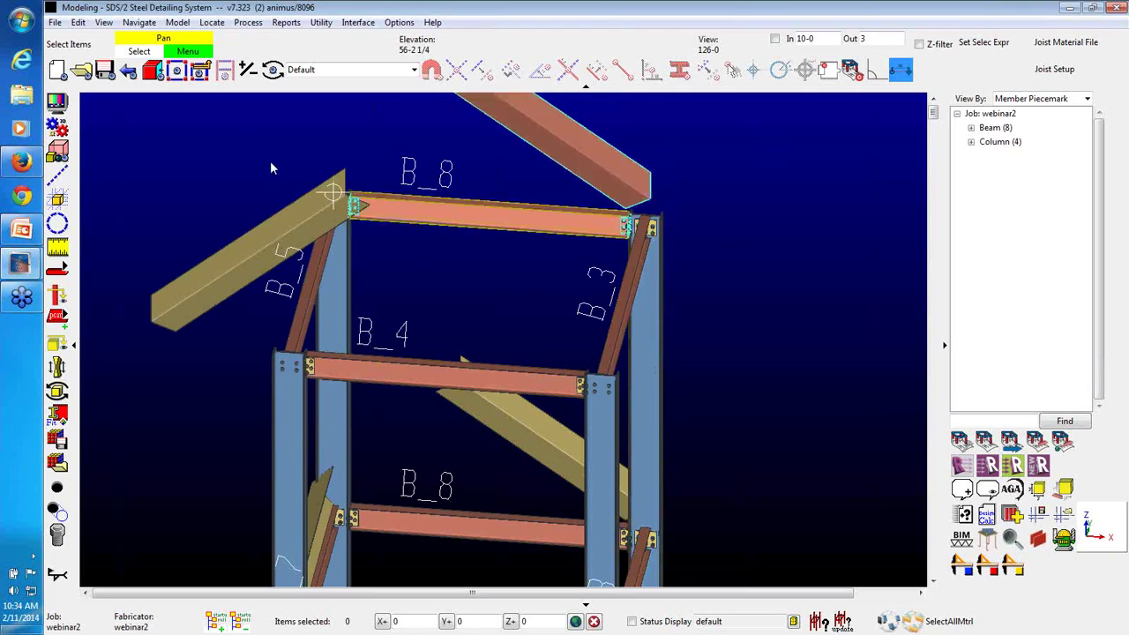
click(80, 72)
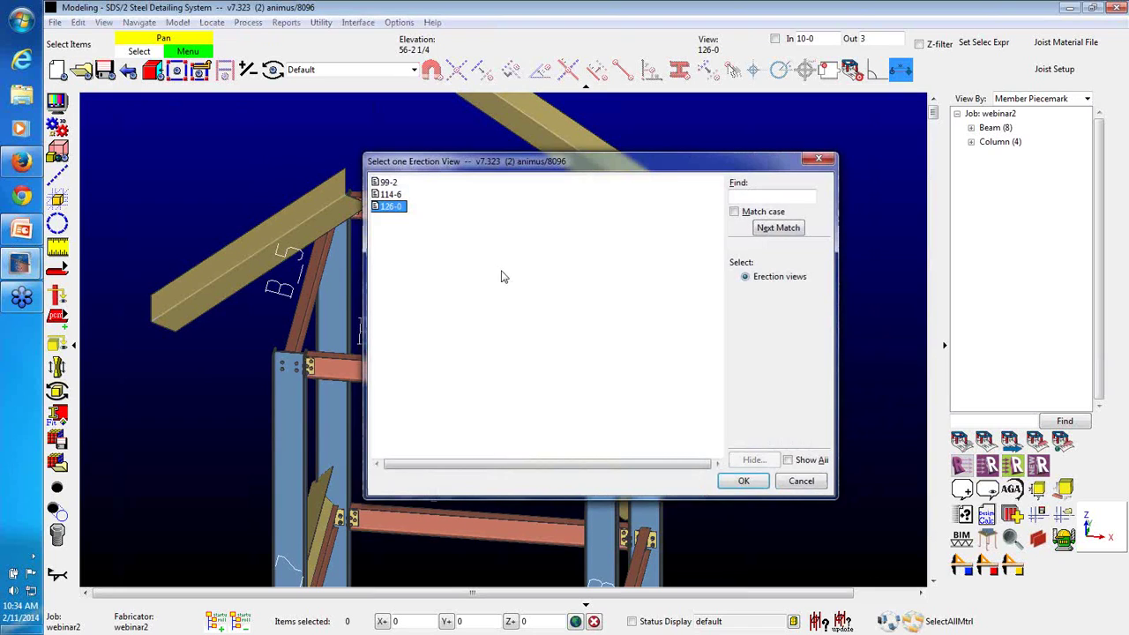
double_click(388, 183)
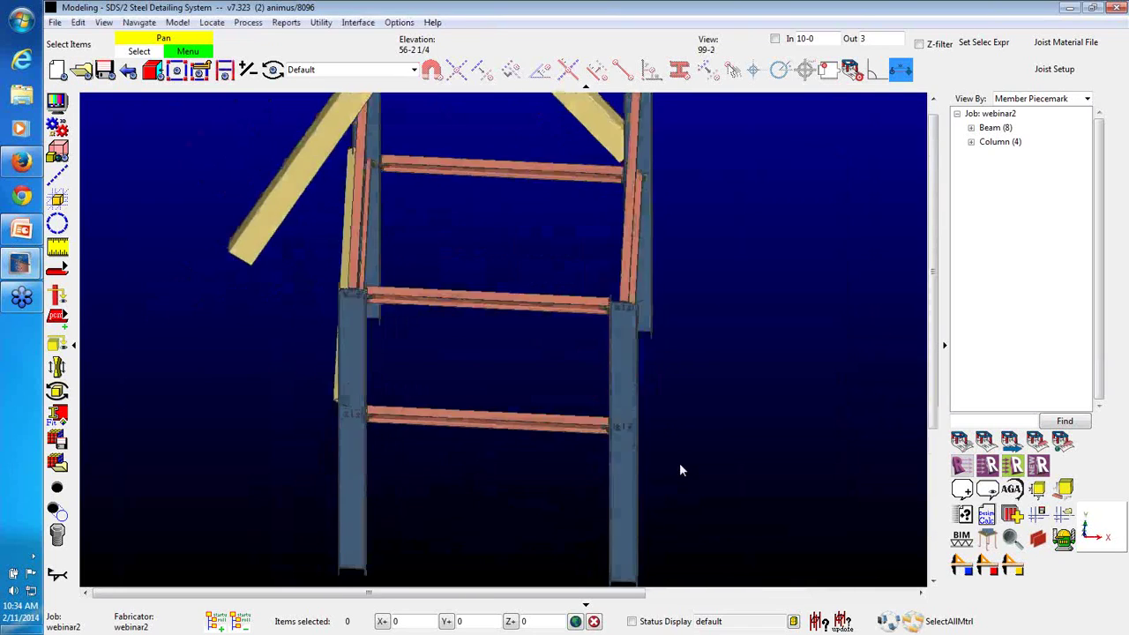
Switch to the PowerPoint slide show and advance to the Cut Layout for Multiple Material slide
middle_drag(521, 288, 191, 240)
middle_drag(318, 270, 494, 286)
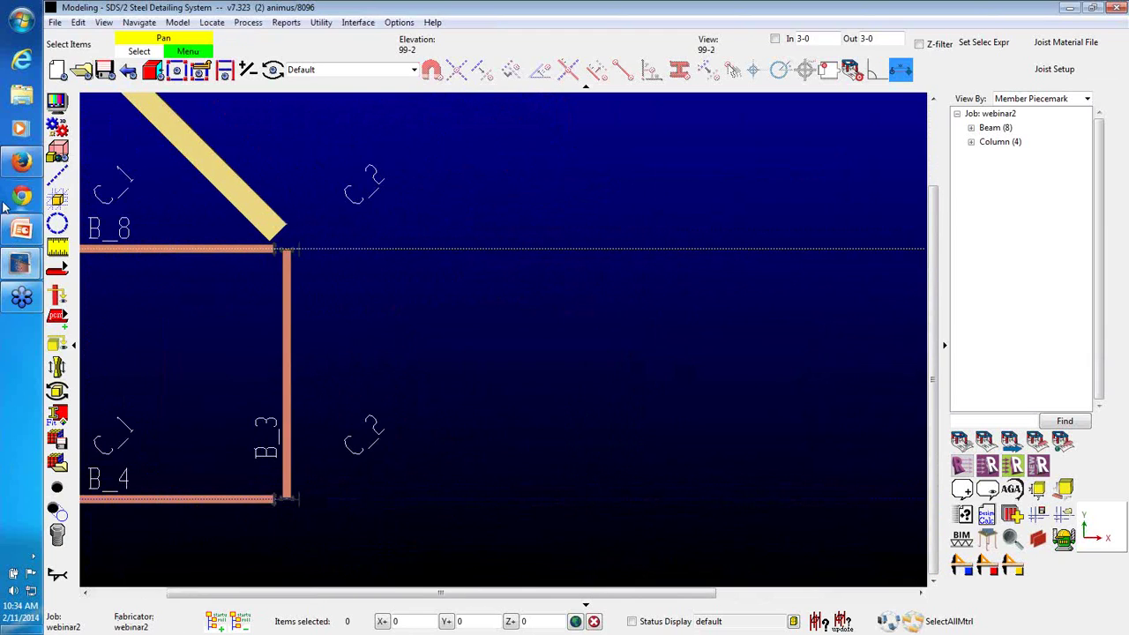
click(150, 238)
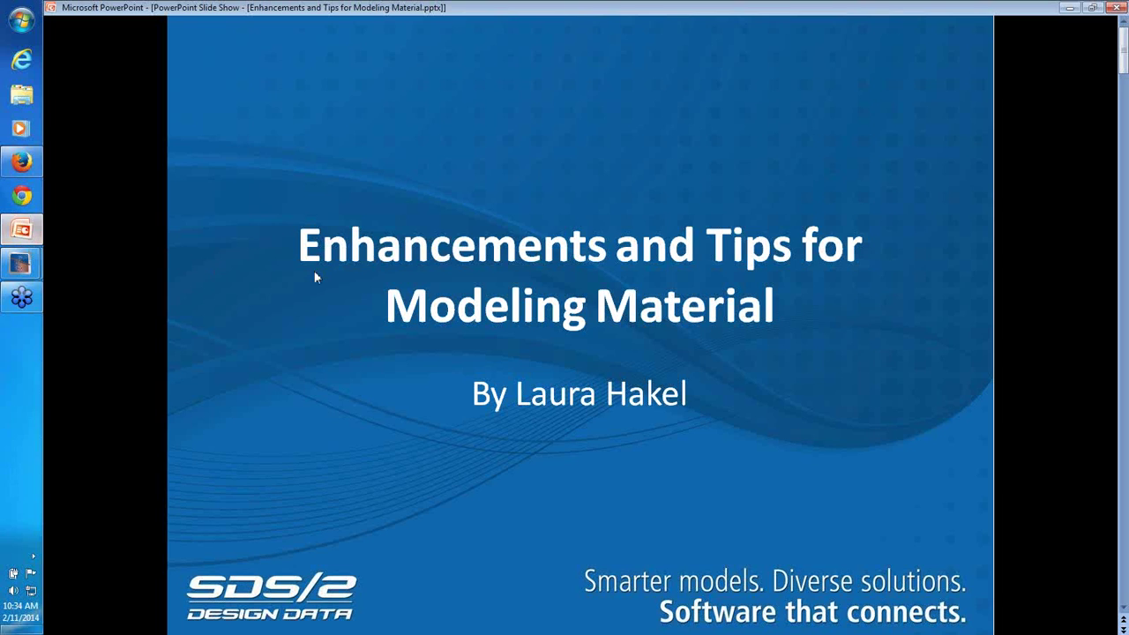
click(494, 332)
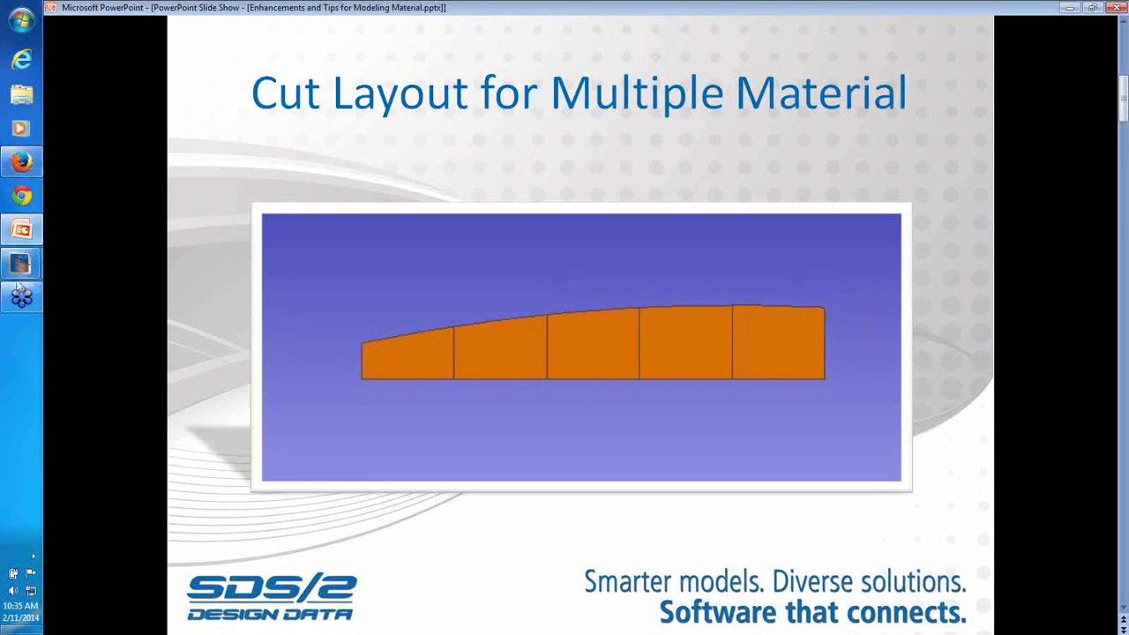
Switch back to SDS/2 and place a miscellaneous rectangular plate about 5-0 long on the horizontal construction line, beyond column C_2
mouse_move(22, 265)
click(184, 322)
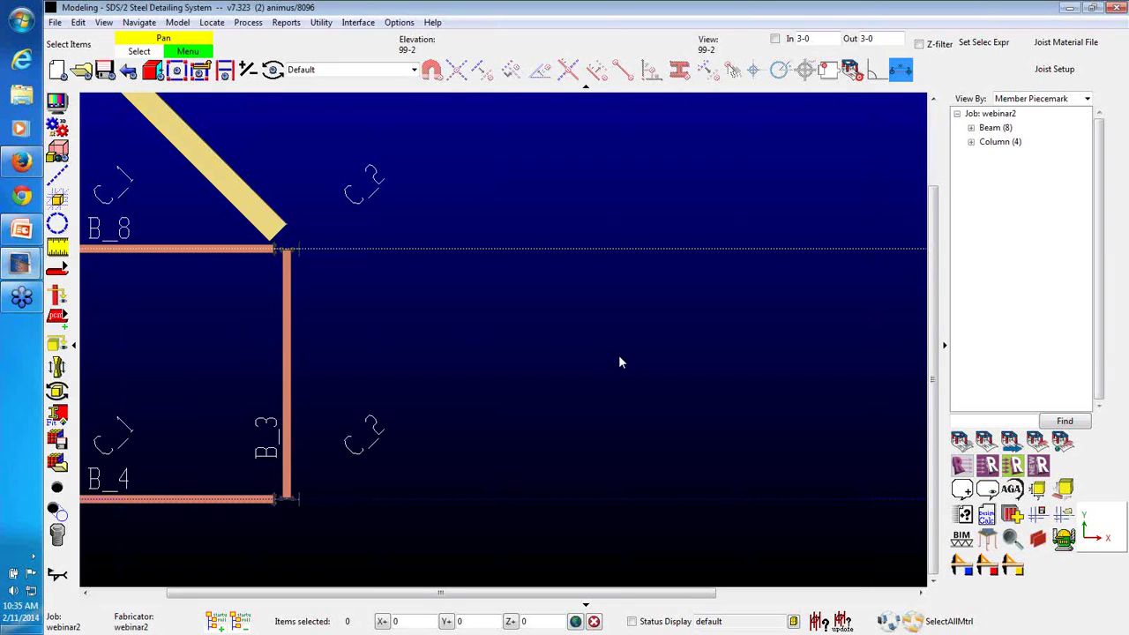
key(a)
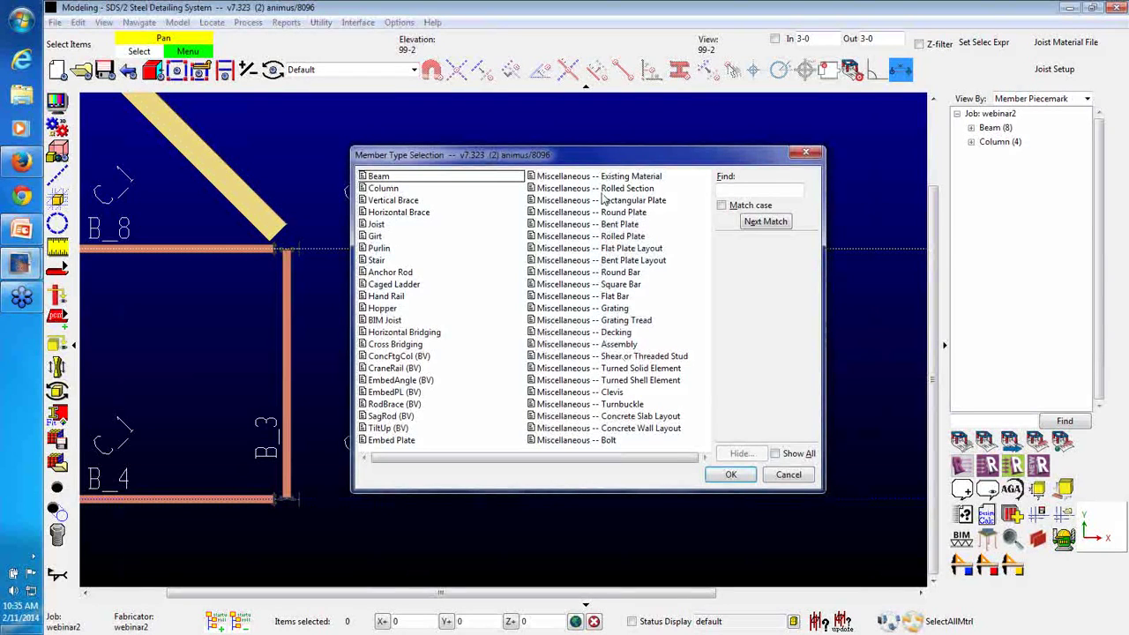
click(601, 200)
click(730, 475)
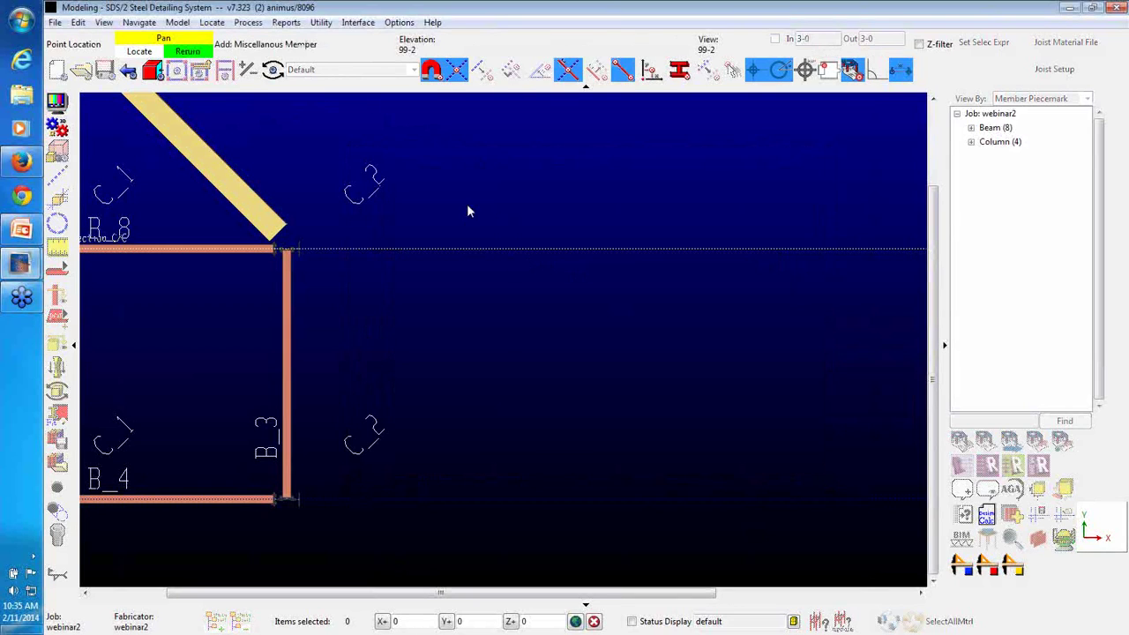
click(480, 247)
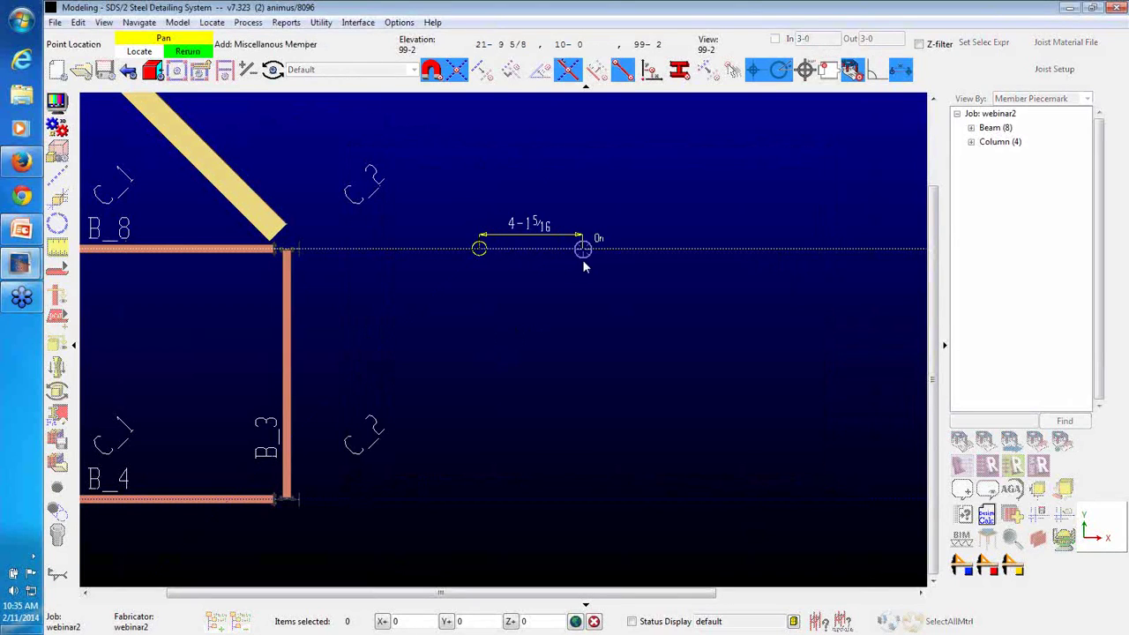
click(584, 262)
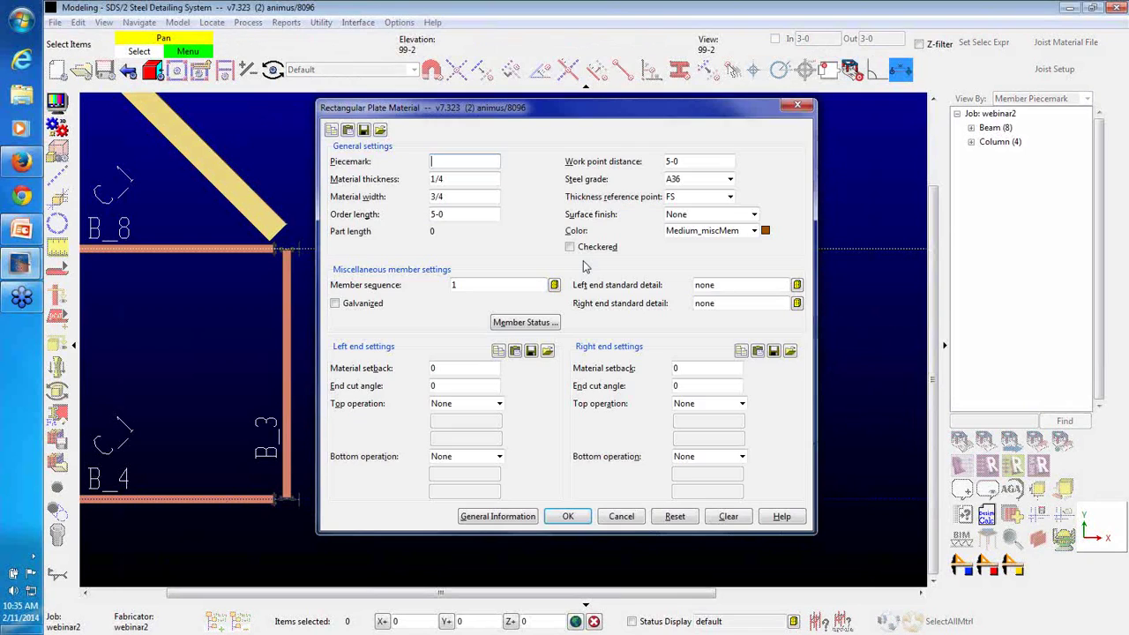
Set the plate's material width to 5-0 and accept its default rotation
double_click(449, 197)
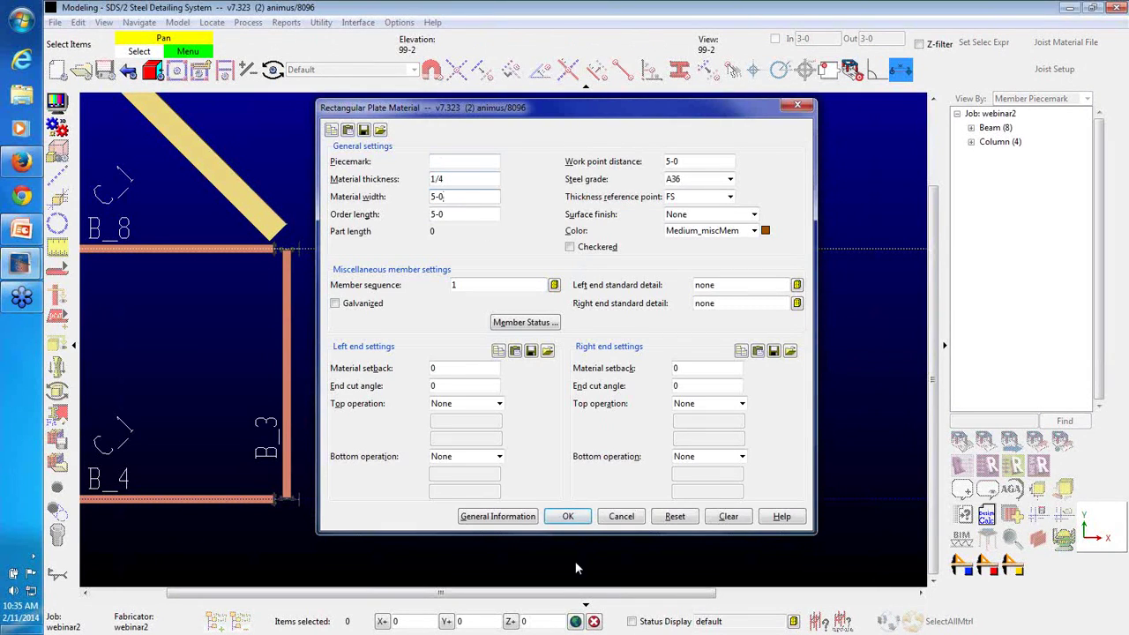
click(569, 516)
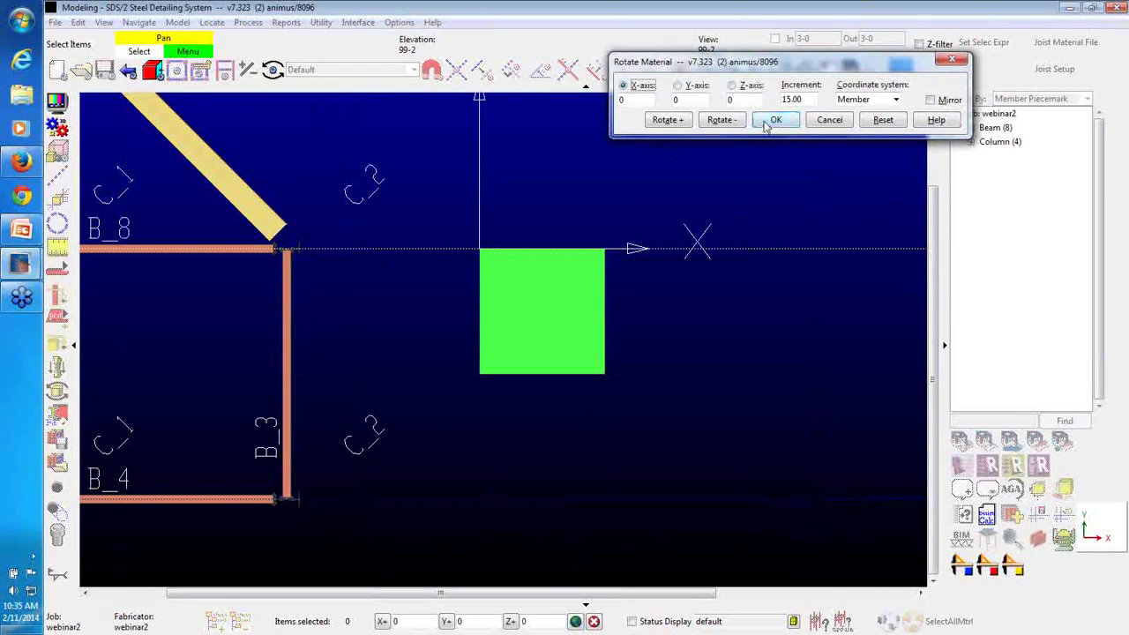
click(765, 121)
Copy the plate linearly in the horizontal direction with an X-spacing of 5-0 and 4 copies
click(545, 293)
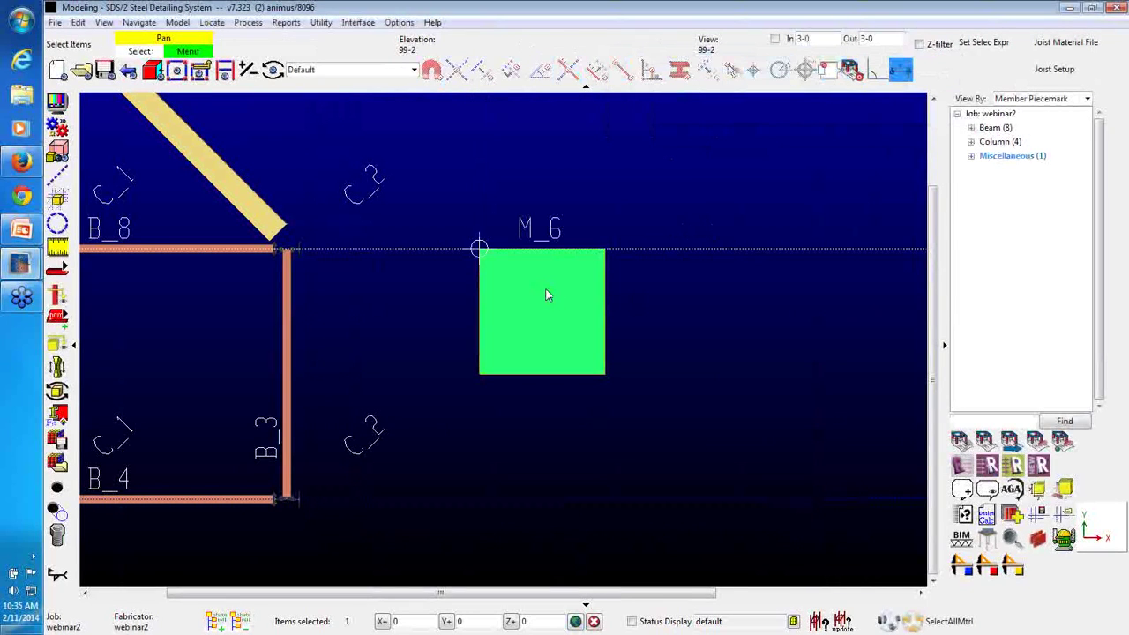
right_click(546, 295)
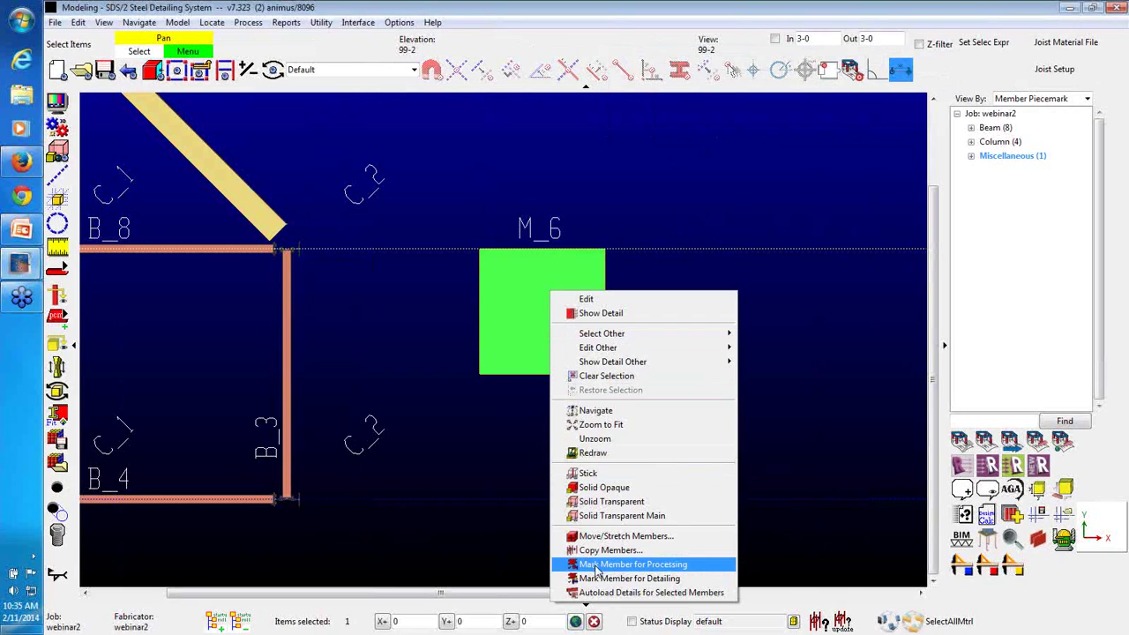
click(596, 550)
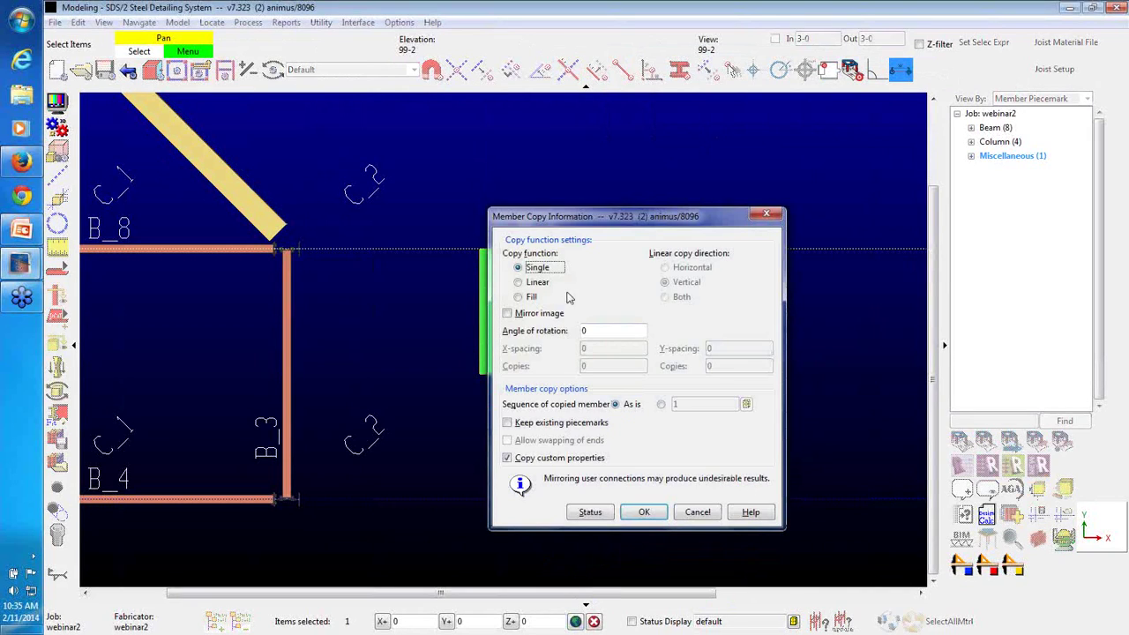
click(536, 282)
click(697, 269)
click(618, 351)
click(598, 369)
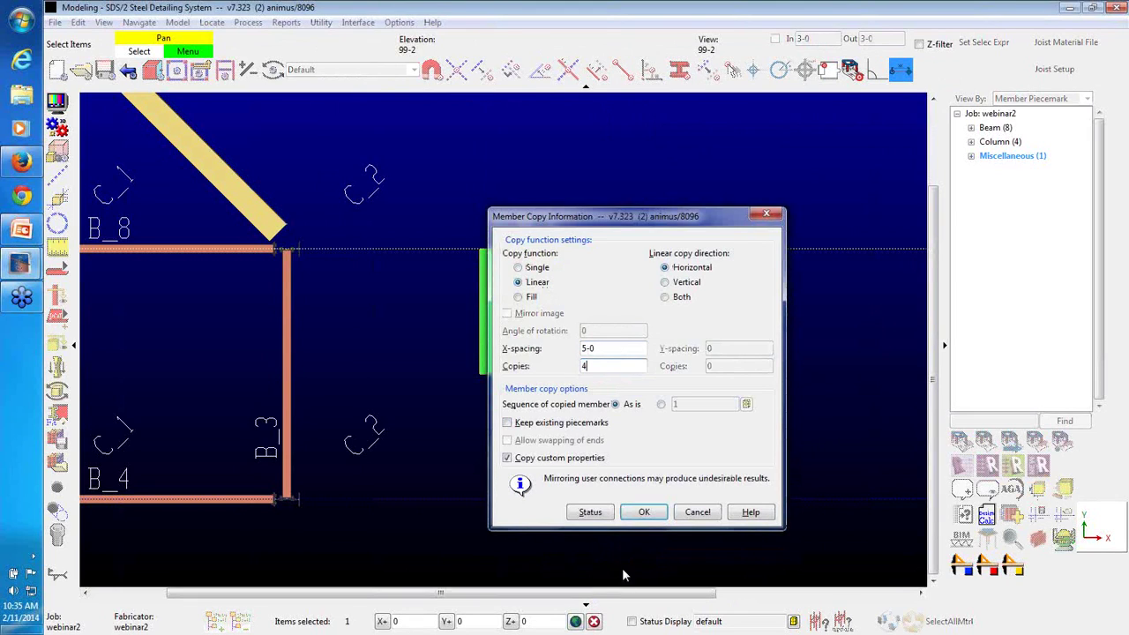
click(643, 512)
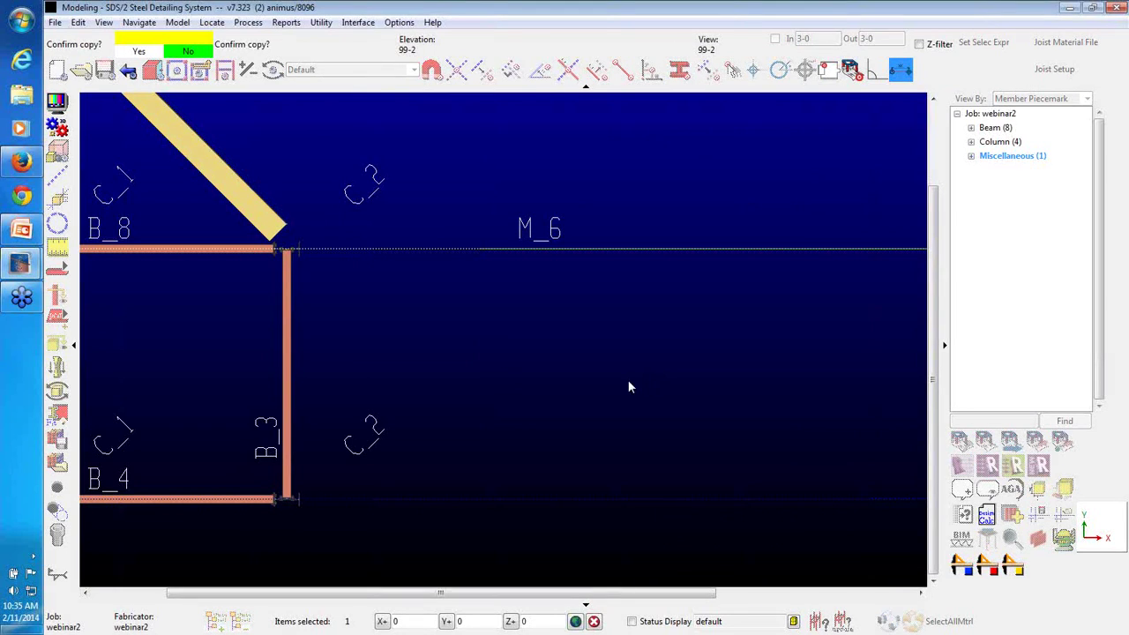
click(629, 381)
Start adding a construction line for the row of plates in the plan view
middle_drag(692, 367, 463, 379)
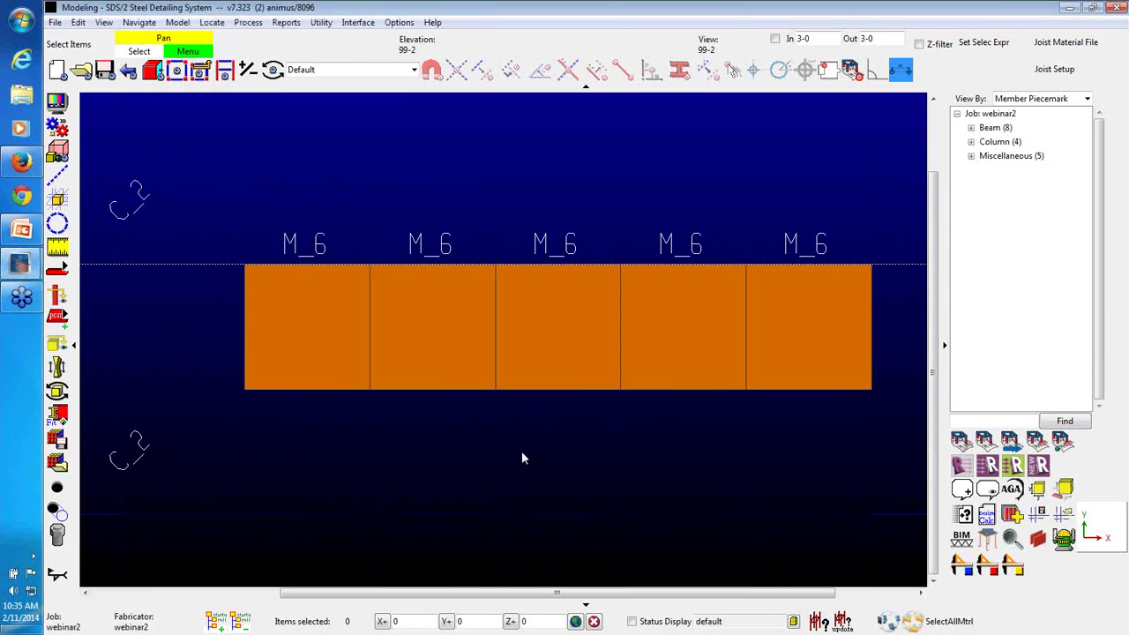
scroll(517, 425, down, 2)
scroll(572, 275, down, 2)
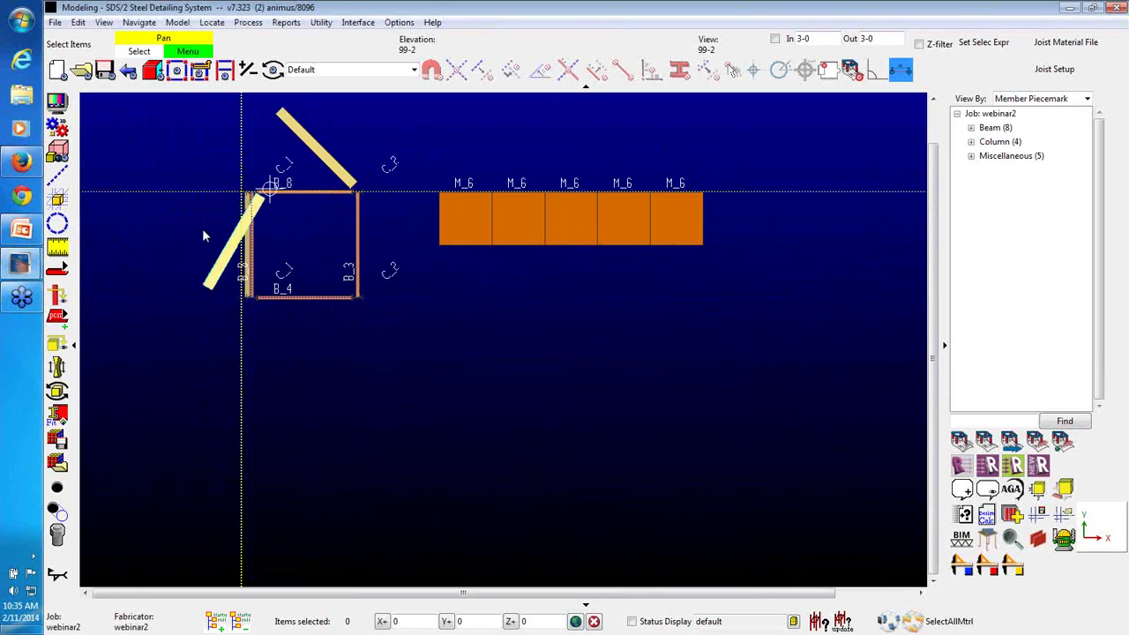
click(58, 179)
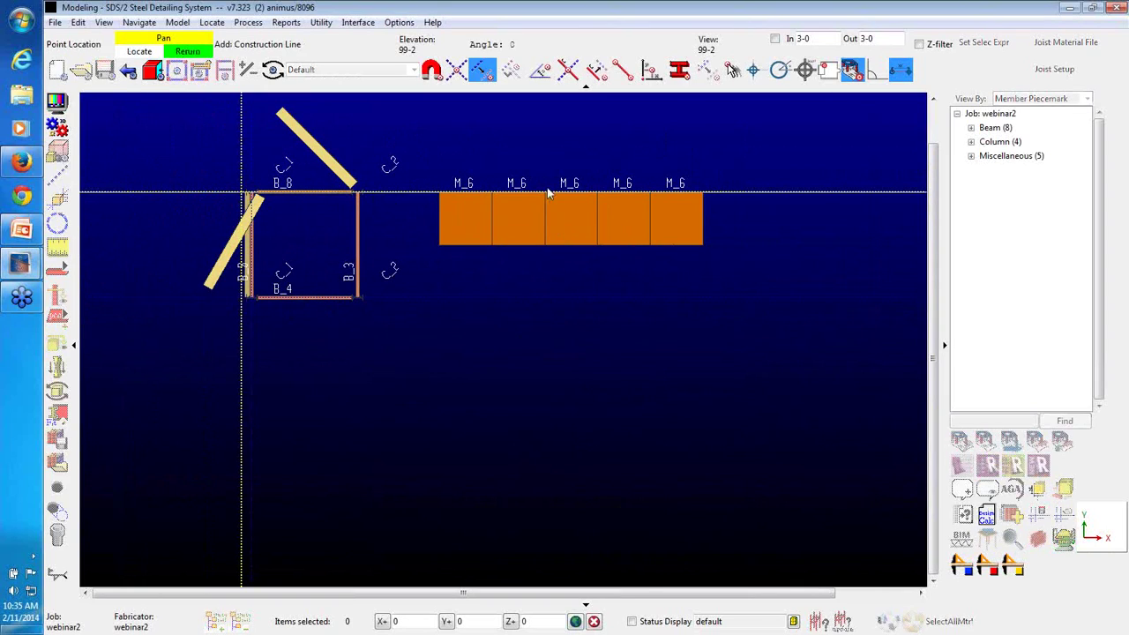